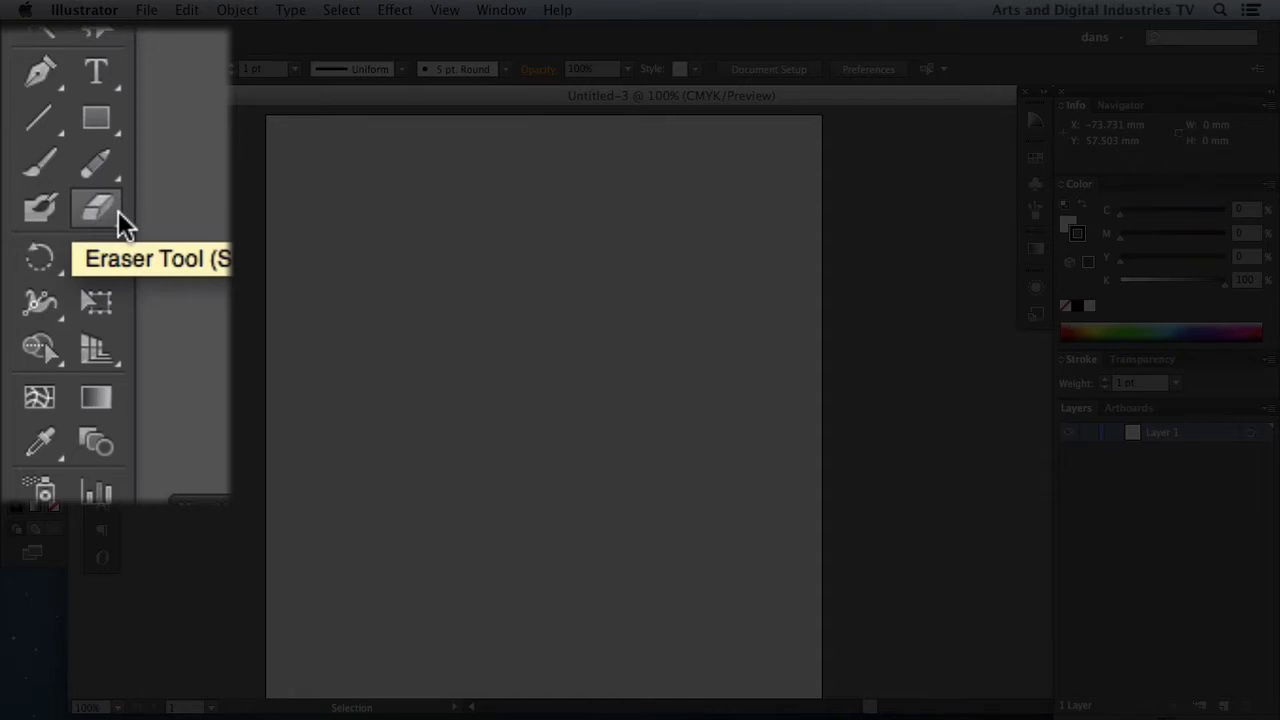
- Tear the Eraser, Scissors and Knife tools off into a floating panel placed over the artboard
{"action": "left_click", "coordinate": [50, 238]}
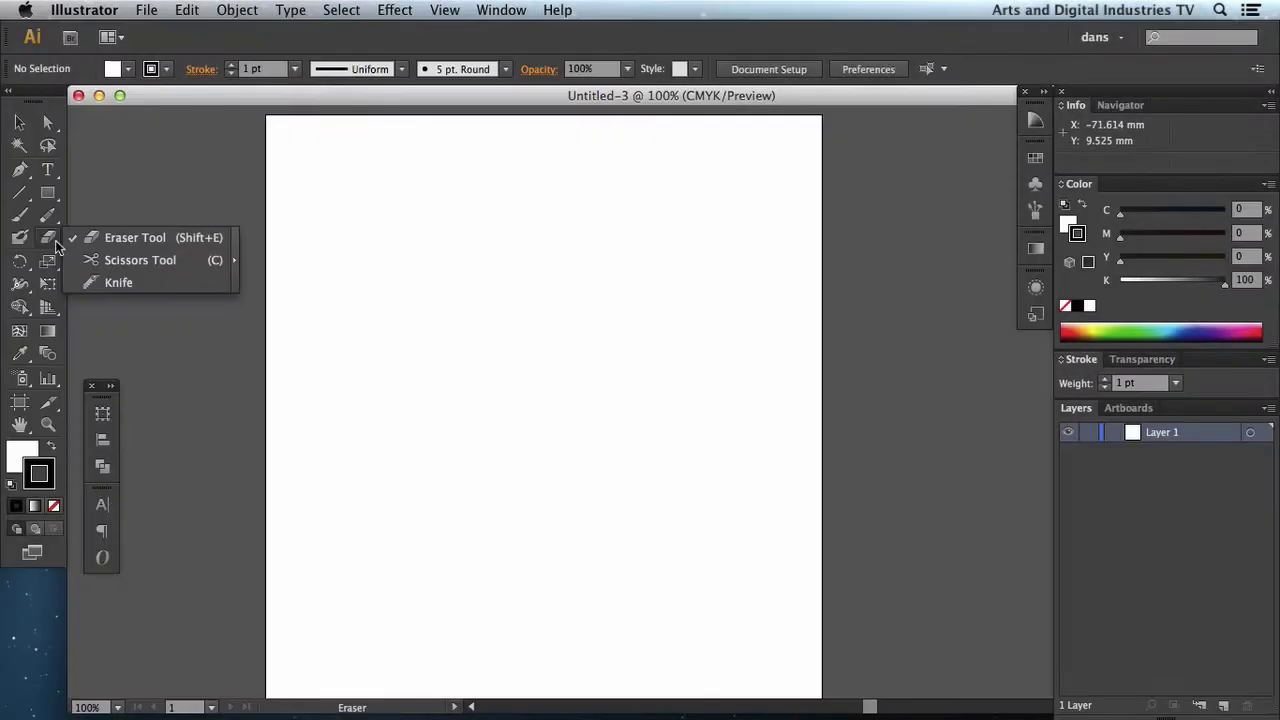
{"action": "left_click", "coordinate": [233, 251]}
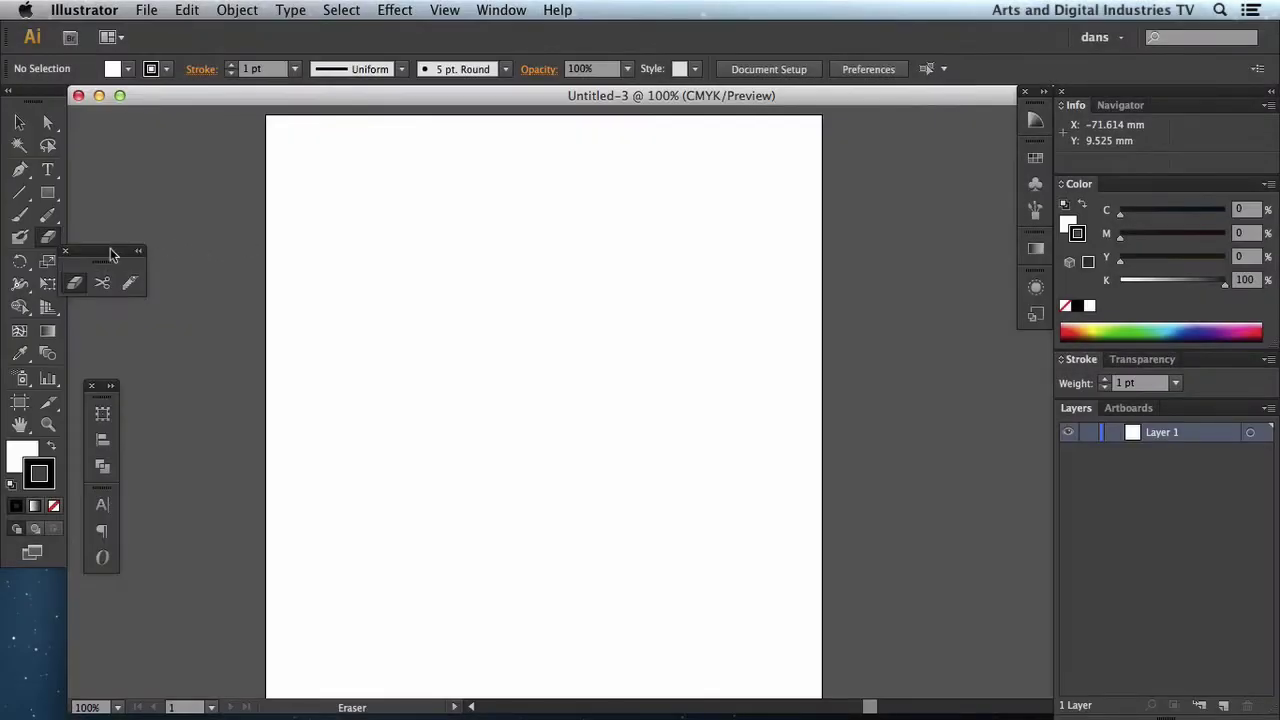
{"action": "left_click_drag", "start_coordinate": [115, 250], "coordinate": [250, 152]}
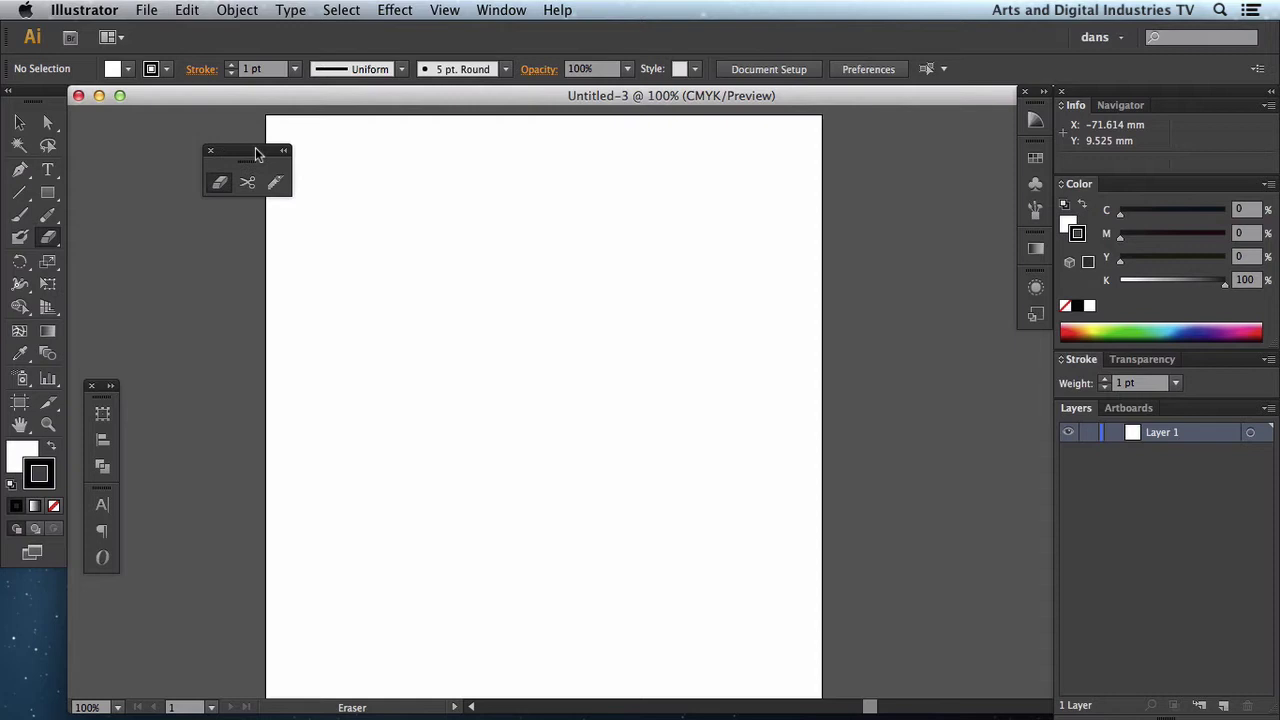
- Paint a thick black S-shaped Blob Brush stroke down the page, then fill its upper loop
{"action": "left_click", "coordinate": [19, 245]}
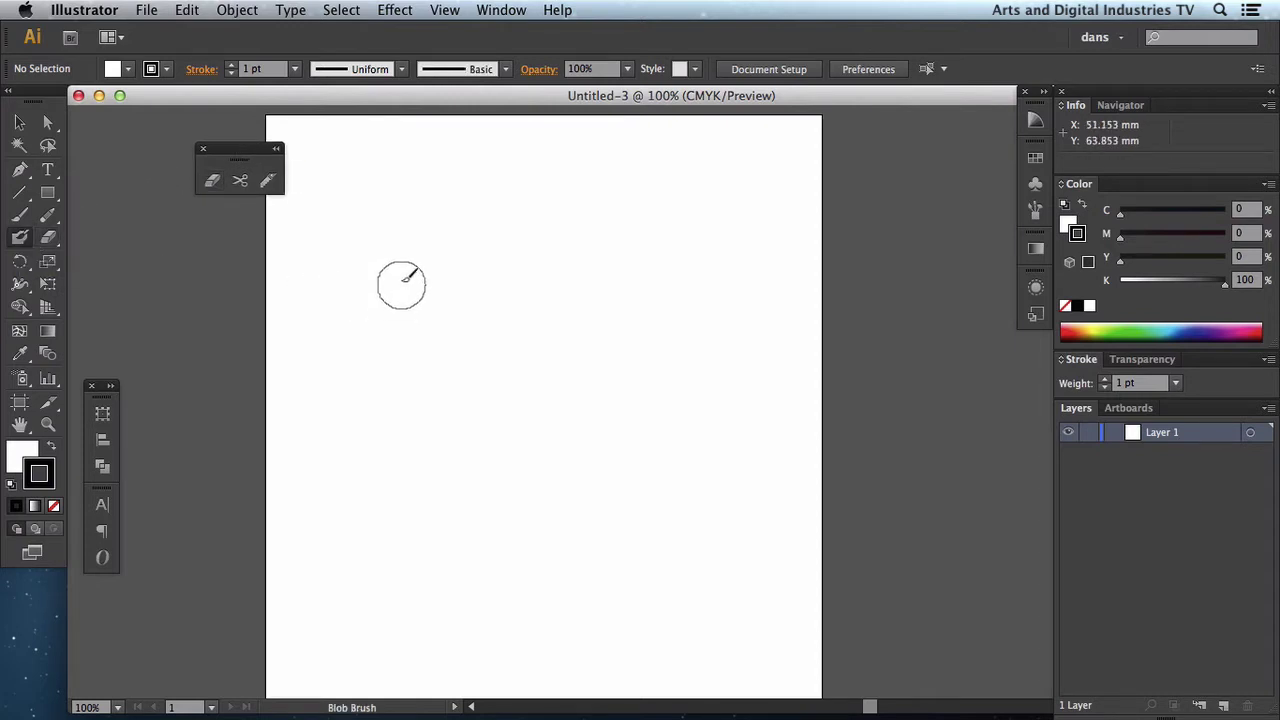
{"action": "mouse_move", "coordinate": [384, 249]}
{"action": "left_mouse_down"}
{"action": "mouse_move", "coordinate": [427, 250]}
{"action": "mouse_move", "coordinate": [502, 360]}
{"action": "mouse_move", "coordinate": [613, 322]}
{"action": "mouse_move", "coordinate": [669, 365]}
{"action": "mouse_move", "coordinate": [659, 418]}
{"action": "mouse_move", "coordinate": [618, 436]}
{"action": "mouse_move", "coordinate": [463, 447]}
{"action": "mouse_move", "coordinate": [373, 500]}
{"action": "mouse_move", "coordinate": [365, 527]}
{"action": "mouse_move", "coordinate": [387, 549]}
{"action": "mouse_move", "coordinate": [655, 525]}
{"action": "left_mouse_up"}
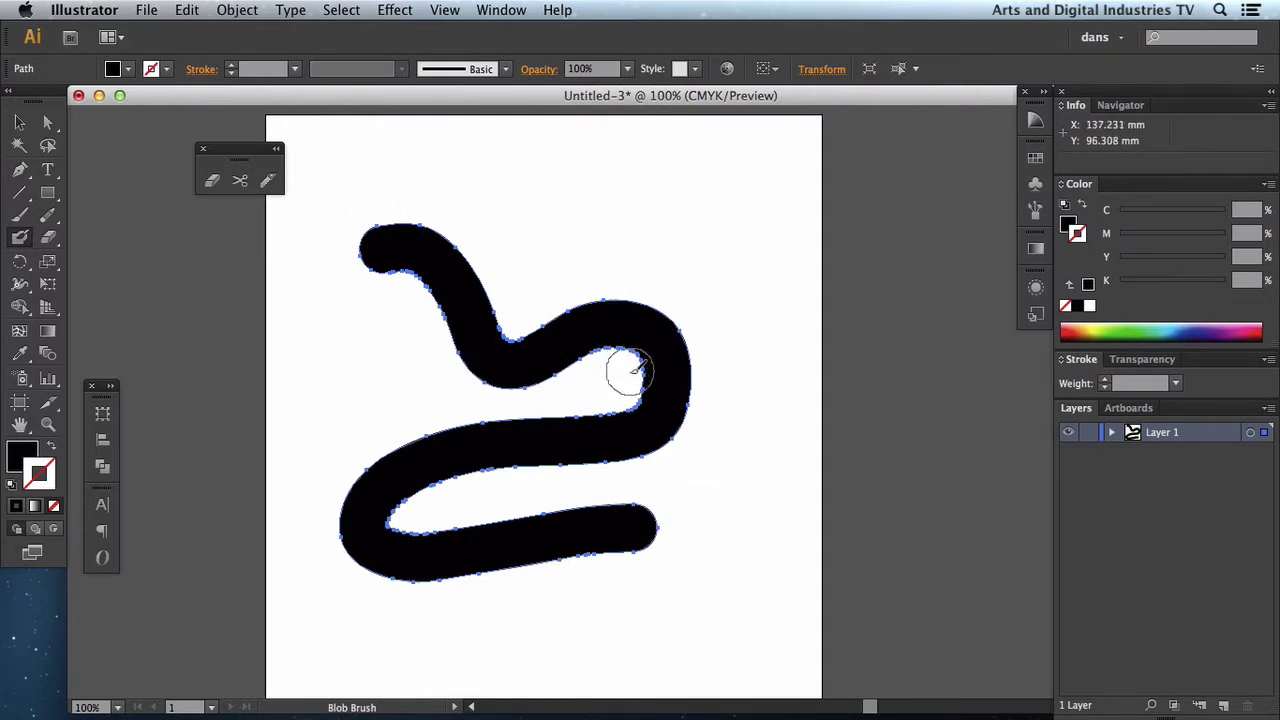
{"action": "mouse_move", "coordinate": [627, 403]}
{"action": "left_mouse_down"}
{"action": "mouse_move", "coordinate": [634, 356]}
{"action": "mouse_move", "coordinate": [597, 406]}
{"action": "mouse_move", "coordinate": [604, 357]}
{"action": "mouse_move", "coordinate": [579, 409]}
{"action": "mouse_move", "coordinate": [580, 369]}
{"action": "mouse_move", "coordinate": [567, 414]}
{"action": "mouse_move", "coordinate": [561, 379]}
{"action": "mouse_move", "coordinate": [536, 414]}
{"action": "mouse_move", "coordinate": [522, 393]}
{"action": "mouse_move", "coordinate": [502, 414]}
{"action": "mouse_move", "coordinate": [498, 388]}
{"action": "mouse_move", "coordinate": [476, 428]}
{"action": "mouse_move", "coordinate": [486, 365]}
{"action": "mouse_move", "coordinate": [454, 443]}
{"action": "mouse_move", "coordinate": [488, 345]}
{"action": "left_mouse_up"}
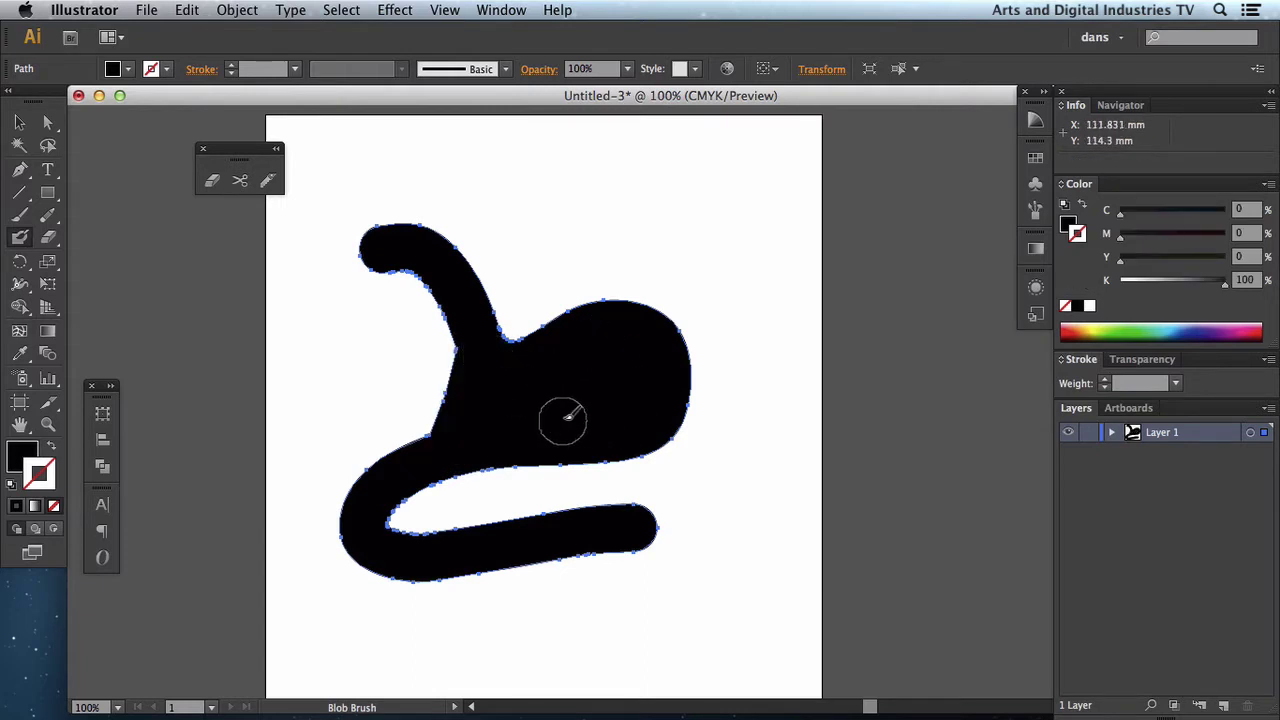
- Make the painted shape's fill green with its stroke set to None
{"action": "left_click", "coordinate": [1130, 326]}
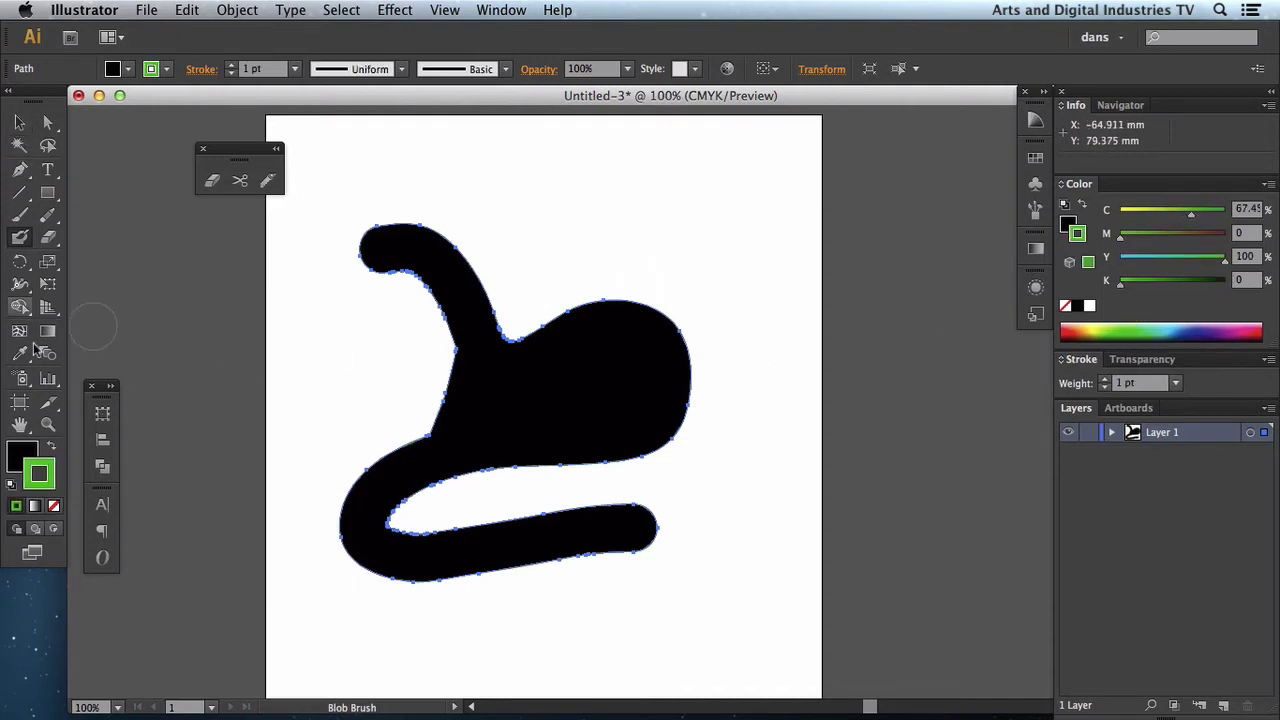
{"action": "left_click", "coordinate": [48, 449]}
{"action": "left_click", "coordinate": [16, 462]}
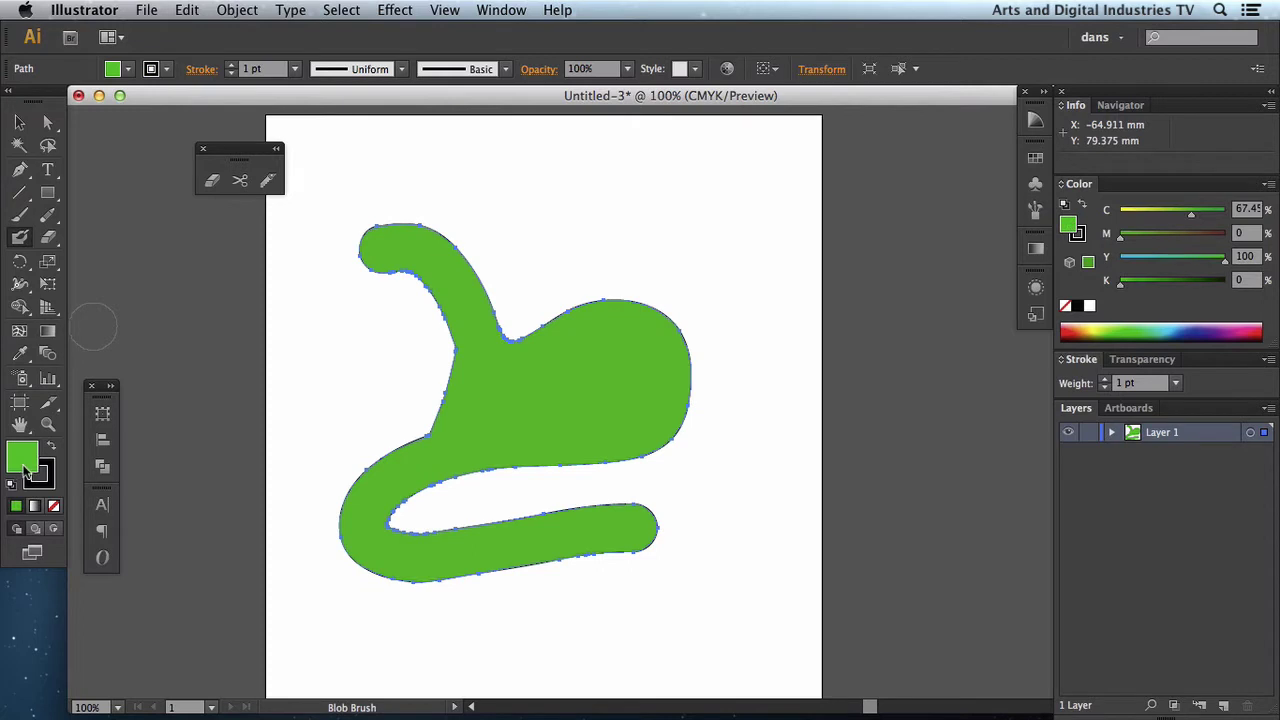
{"action": "left_click", "coordinate": [52, 490]}
{"action": "left_click", "coordinate": [54, 505]}
{"action": "left_click", "coordinate": [20, 458]}
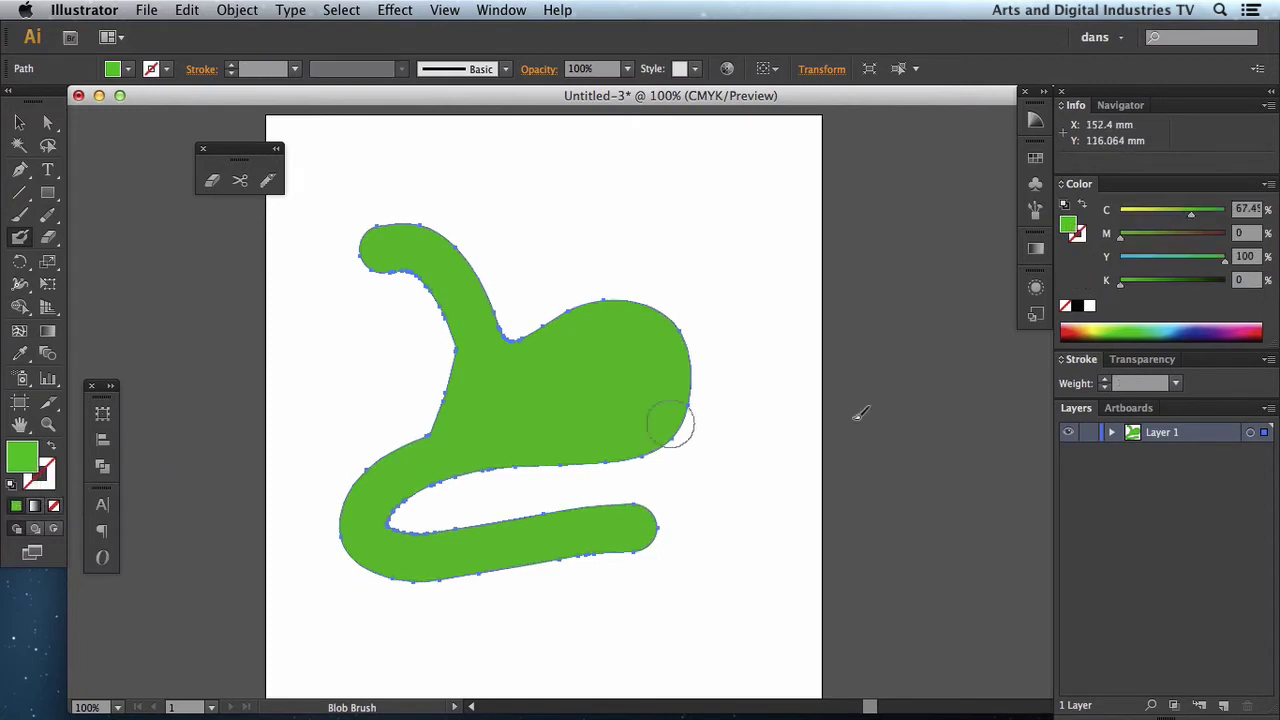
- Paint over the neck notch, lower gap, white sliver and right-edge notch to make one solid shape
{"action": "mouse_move", "coordinate": [508, 334]}
{"action": "left_mouse_down"}
{"action": "mouse_move", "coordinate": [527, 318]}
{"action": "mouse_move", "coordinate": [560, 328]}
{"action": "mouse_move", "coordinate": [494, 286]}
{"action": "mouse_move", "coordinate": [578, 318]}
{"action": "left_mouse_up"}
{"action": "mouse_move", "coordinate": [640, 448]}
{"action": "left_mouse_down"}
{"action": "mouse_move", "coordinate": [625, 487]}
{"action": "mouse_move", "coordinate": [601, 476]}
{"action": "mouse_move", "coordinate": [408, 492]}
{"action": "mouse_move", "coordinate": [398, 510]}
{"action": "mouse_move", "coordinate": [547, 525]}
{"action": "mouse_move", "coordinate": [600, 500]}
{"action": "left_mouse_up"}
{"action": "left_click_drag", "start_coordinate": [645, 434], "coordinate": [632, 500]}
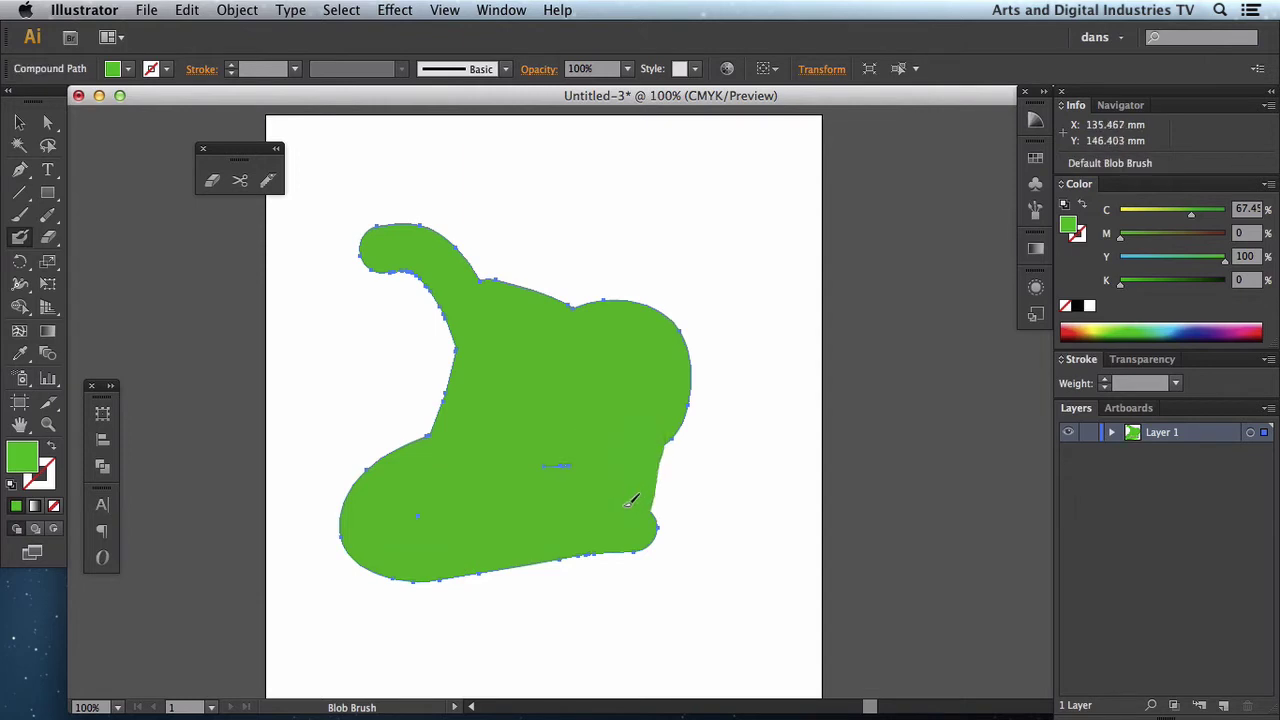
{"action": "mouse_move", "coordinate": [633, 440]}
{"action": "left_mouse_down"}
{"action": "mouse_move", "coordinate": [660, 449]}
{"action": "mouse_move", "coordinate": [646, 509]}
{"action": "mouse_move", "coordinate": [668, 405]}
{"action": "left_mouse_up"}
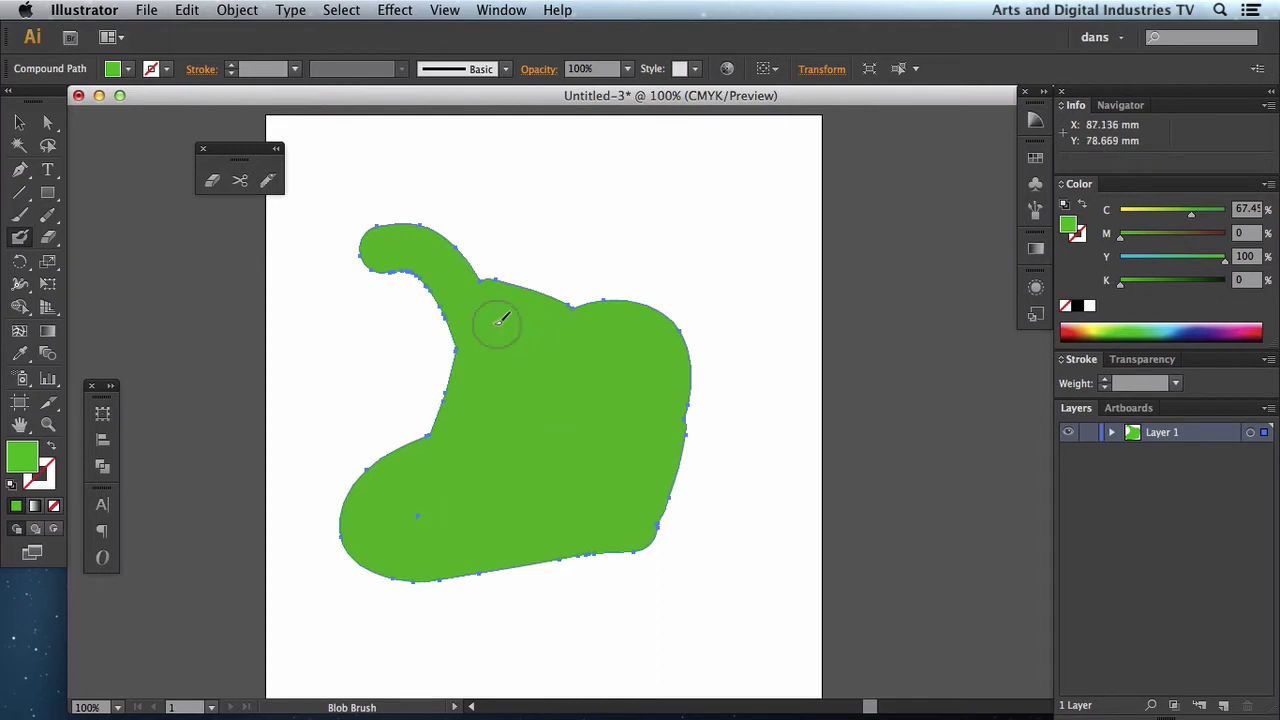
- Set Blob Brush smoothness to 68% and size to 94 pt, then paint over the upper-right and top edges
{"action": "double_click", "coordinate": [20, 240]}
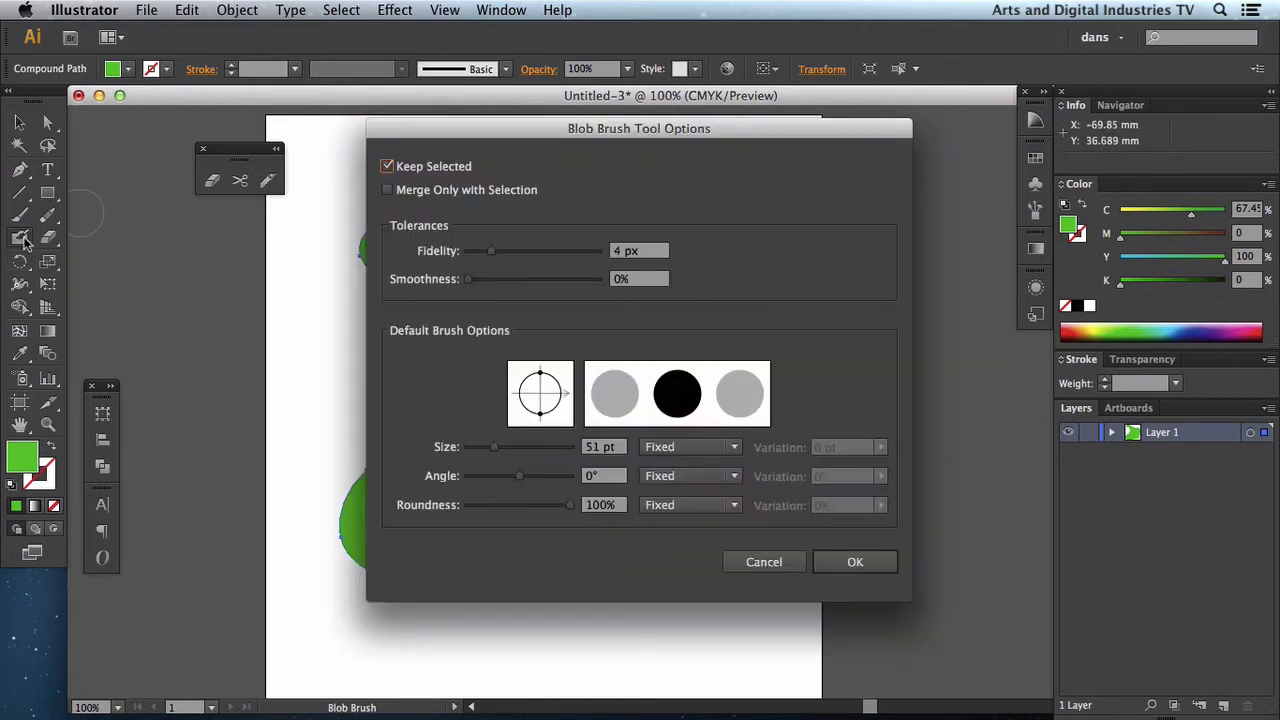
{"action": "left_click", "coordinate": [508, 279]}
{"action": "left_click_drag", "start_coordinate": [508, 283], "coordinate": [558, 284]}
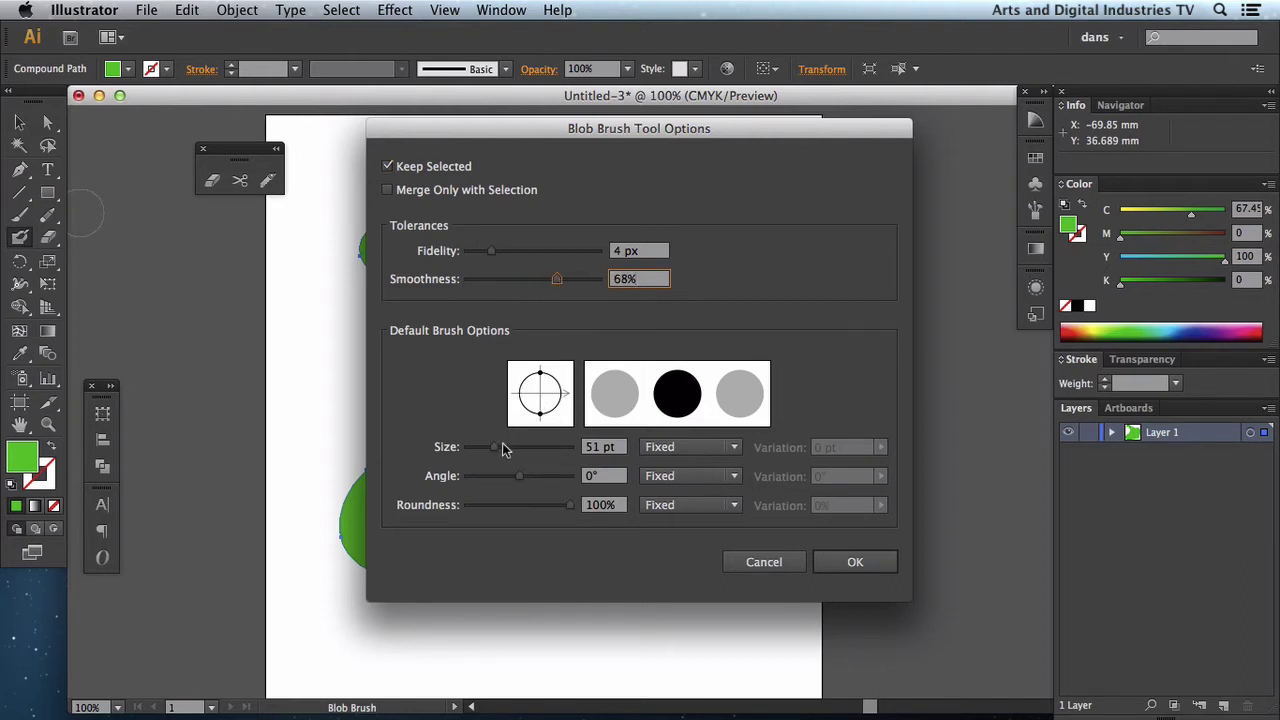
{"action": "left_click_drag", "start_coordinate": [503, 451], "coordinate": [517, 449]}
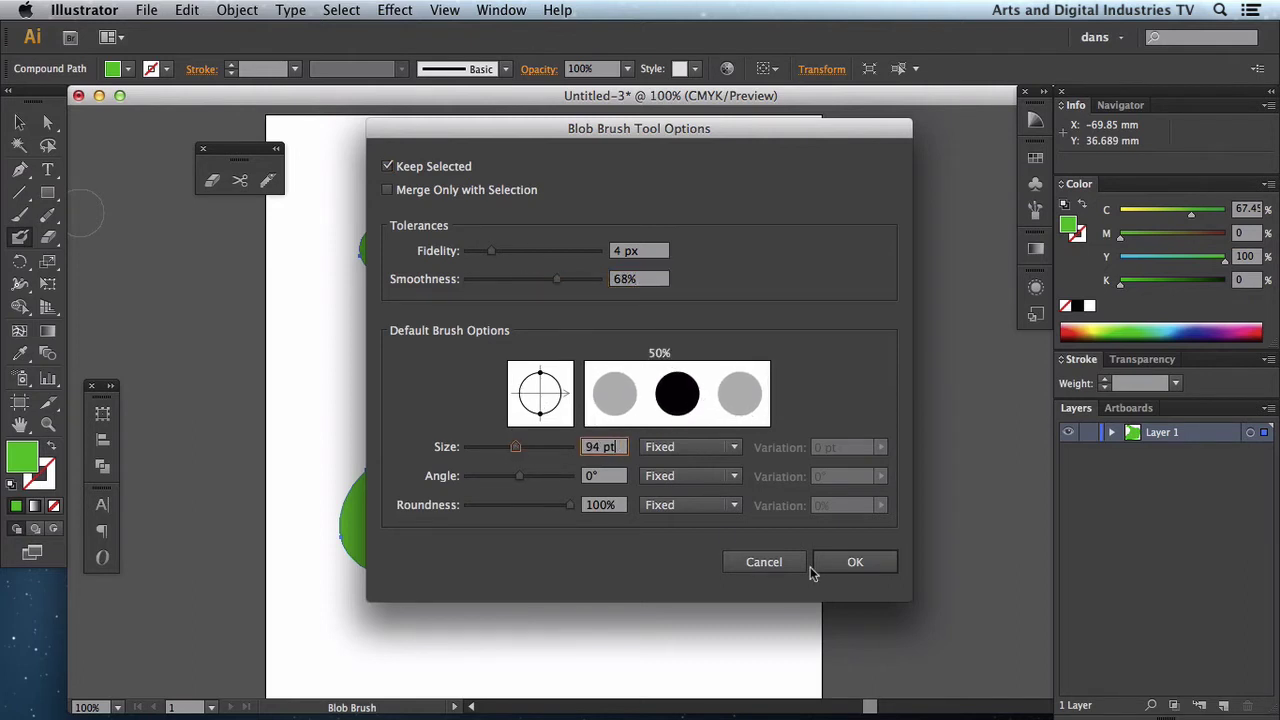
{"action": "left_click", "coordinate": [855, 562]}
{"action": "mouse_move", "coordinate": [652, 286]}
{"action": "left_mouse_down"}
{"action": "mouse_move", "coordinate": [614, 271]}
{"action": "mouse_move", "coordinate": [551, 290]}
{"action": "mouse_move", "coordinate": [720, 277]}
{"action": "mouse_move", "coordinate": [680, 406]}
{"action": "mouse_move", "coordinate": [694, 386]}
{"action": "mouse_move", "coordinate": [623, 514]}
{"action": "mouse_move", "coordinate": [431, 514]}
{"action": "mouse_move", "coordinate": [370, 383]}
{"action": "mouse_move", "coordinate": [417, 257]}
{"action": "mouse_move", "coordinate": [626, 220]}
{"action": "mouse_move", "coordinate": [585, 189]}
{"action": "mouse_move", "coordinate": [440, 291]}
{"action": "mouse_move", "coordinate": [419, 401]}
{"action": "left_mouse_up"}
{"action": "mouse_move", "coordinate": [447, 238]}
{"action": "left_mouse_down"}
{"action": "mouse_move", "coordinate": [484, 212]}
{"action": "mouse_move", "coordinate": [592, 199]}
{"action": "mouse_move", "coordinate": [666, 210]}
{"action": "left_mouse_up"}
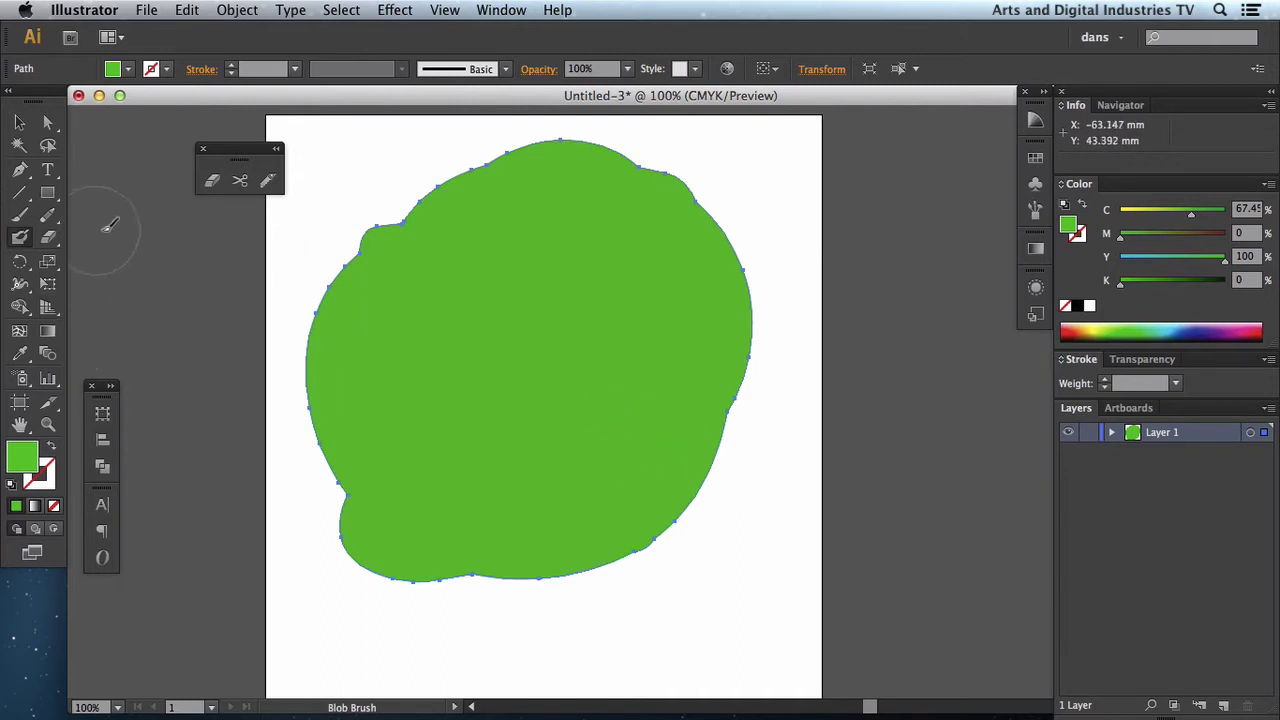
- With the Eraser, streak along the blob's top edge and carve a winding seam down to the bottom left
{"action": "left_click", "coordinate": [214, 186]}
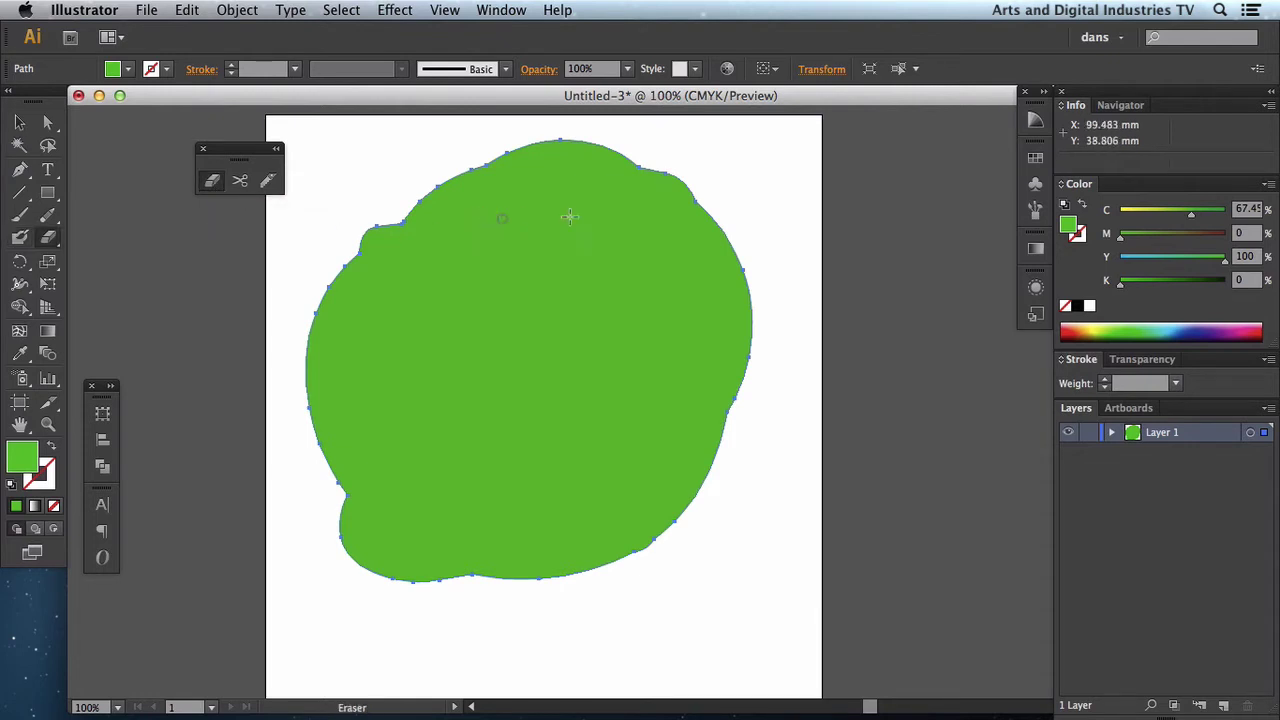
{"action": "mouse_move", "coordinate": [710, 197]}
{"action": "left_mouse_down"}
{"action": "mouse_move", "coordinate": [540, 175]}
{"action": "mouse_move", "coordinate": [671, 175]}
{"action": "mouse_move", "coordinate": [589, 172]}
{"action": "mouse_move", "coordinate": [712, 182]}
{"action": "mouse_move", "coordinate": [520, 166]}
{"action": "mouse_move", "coordinate": [677, 165]}
{"action": "mouse_move", "coordinate": [521, 157]}
{"action": "mouse_move", "coordinate": [642, 155]}
{"action": "mouse_move", "coordinate": [510, 144]}
{"action": "mouse_move", "coordinate": [621, 147]}
{"action": "mouse_move", "coordinate": [553, 138]}
{"action": "mouse_move", "coordinate": [469, 152]}
{"action": "mouse_move", "coordinate": [534, 158]}
{"action": "mouse_move", "coordinate": [494, 164]}
{"action": "mouse_move", "coordinate": [519, 171]}
{"action": "mouse_move", "coordinate": [437, 166]}
{"action": "left_mouse_up"}
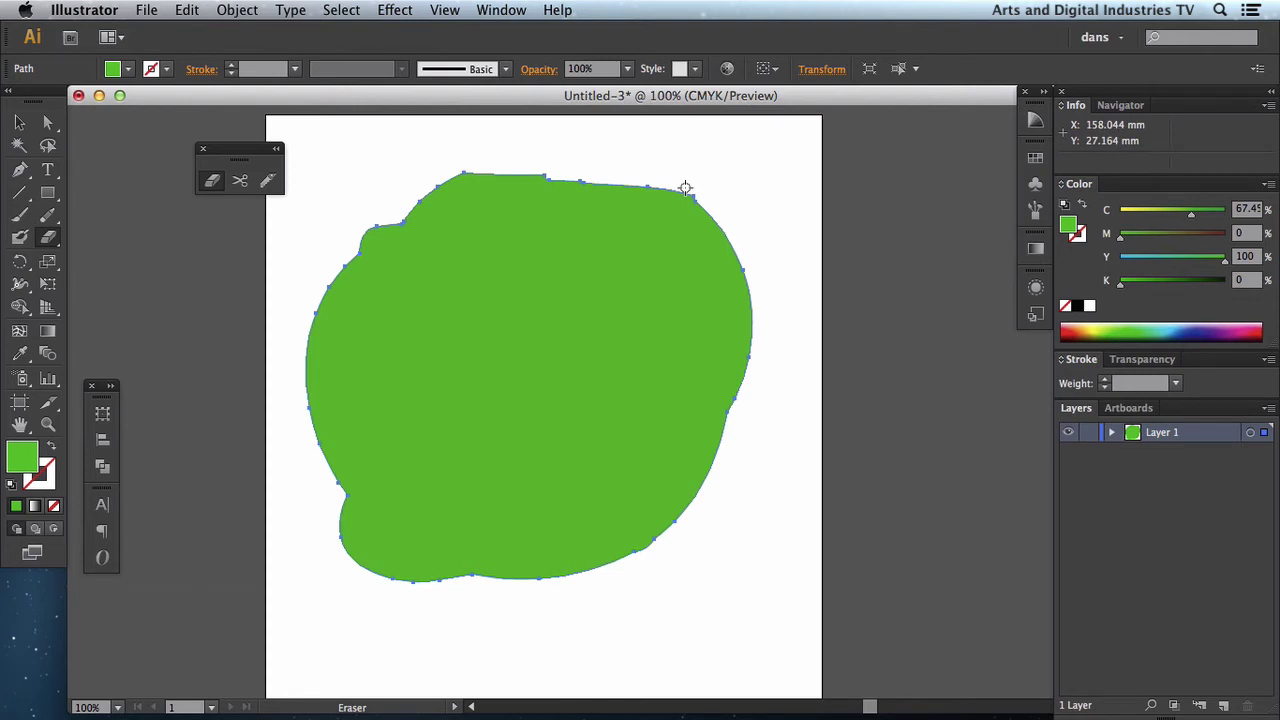
{"action": "mouse_move", "coordinate": [682, 186]}
{"action": "left_mouse_down"}
{"action": "mouse_move", "coordinate": [641, 216]}
{"action": "mouse_move", "coordinate": [606, 295]}
{"action": "mouse_move", "coordinate": [630, 331]}
{"action": "mouse_move", "coordinate": [583, 430]}
{"action": "mouse_move", "coordinate": [422, 297]}
{"action": "mouse_move", "coordinate": [391, 328]}
{"action": "mouse_move", "coordinate": [423, 422]}
{"action": "mouse_move", "coordinate": [415, 567]}
{"action": "mouse_move", "coordinate": [331, 609]}
{"action": "left_mouse_up"}
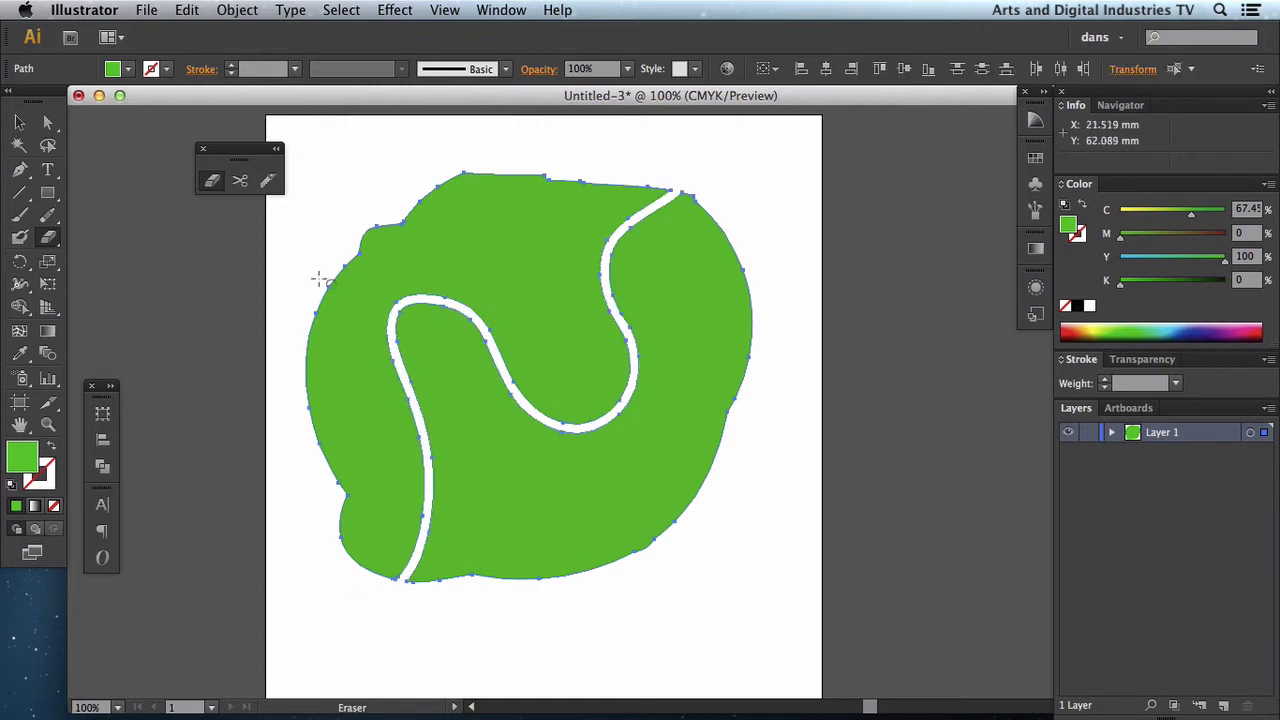
- Set the Eraser size to 56 pt and cut a broad band from lower right up through the top edge
{"action": "double_click", "coordinate": [212, 180]}
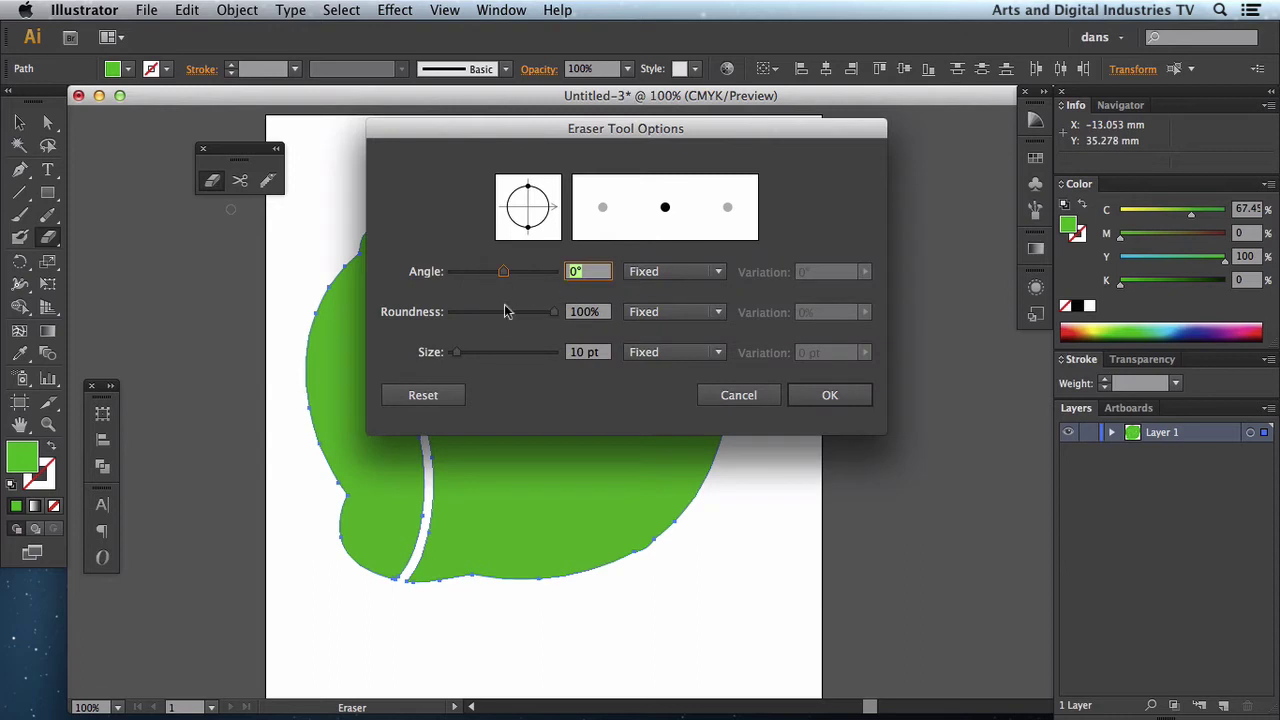
{"action": "left_click_drag", "start_coordinate": [474, 362], "coordinate": [481, 353]}
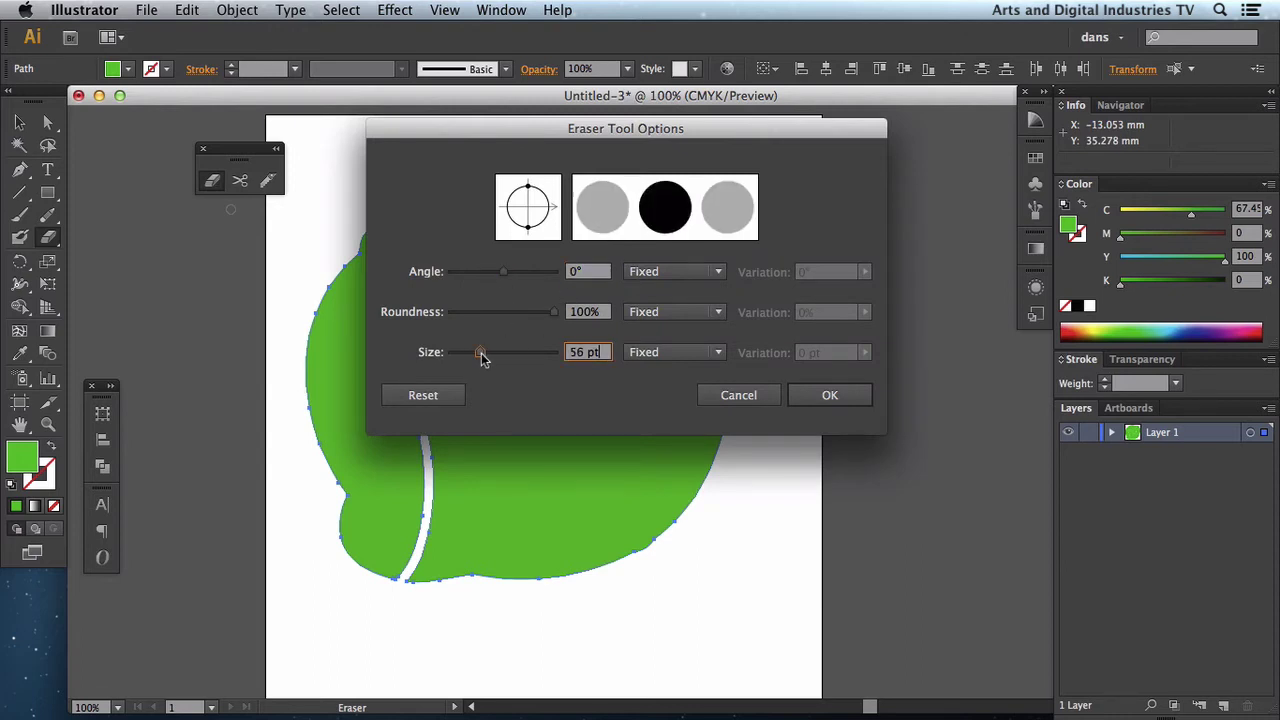
{"action": "left_click", "coordinate": [812, 395]}
{"action": "mouse_move", "coordinate": [729, 466]}
{"action": "left_mouse_down"}
{"action": "mouse_move", "coordinate": [704, 409]}
{"action": "mouse_move", "coordinate": [575, 349]}
{"action": "mouse_move", "coordinate": [544, 290]}
{"action": "mouse_move", "coordinate": [557, 171]}
{"action": "left_mouse_up"}
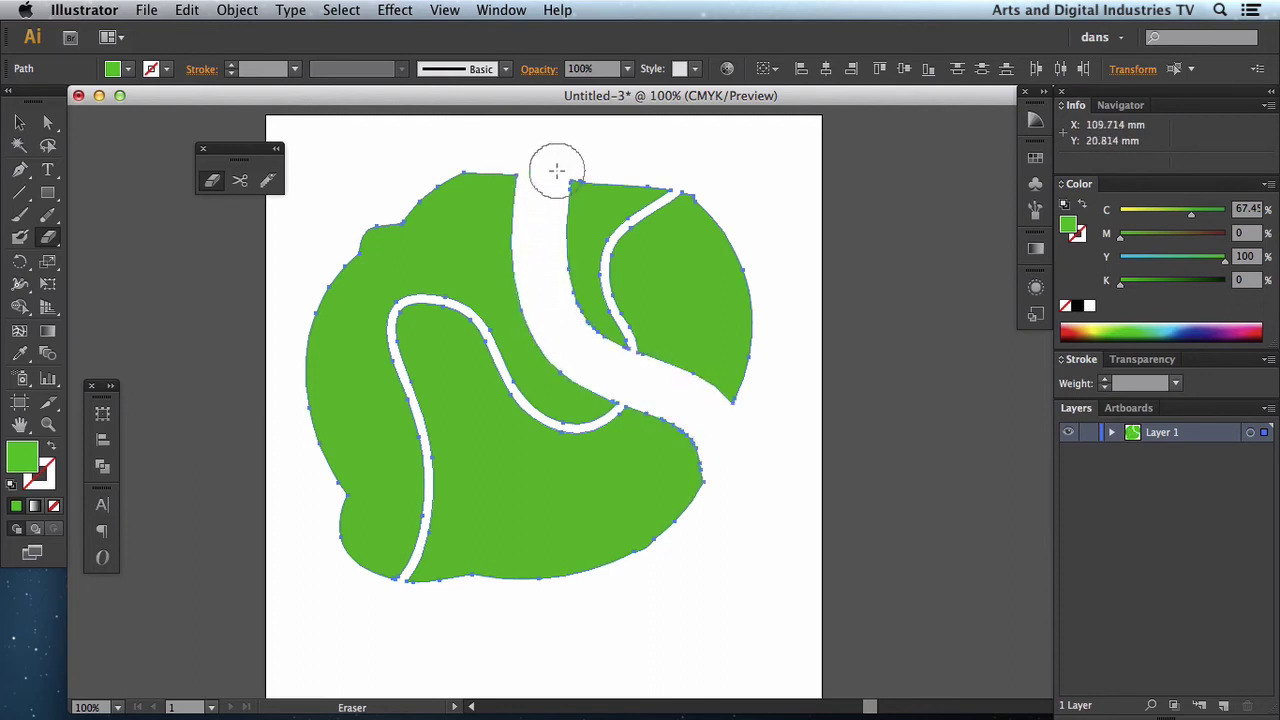
- Select the lower green piece with Direct Selection and fill it brown
{"action": "left_click", "coordinate": [47, 122]}
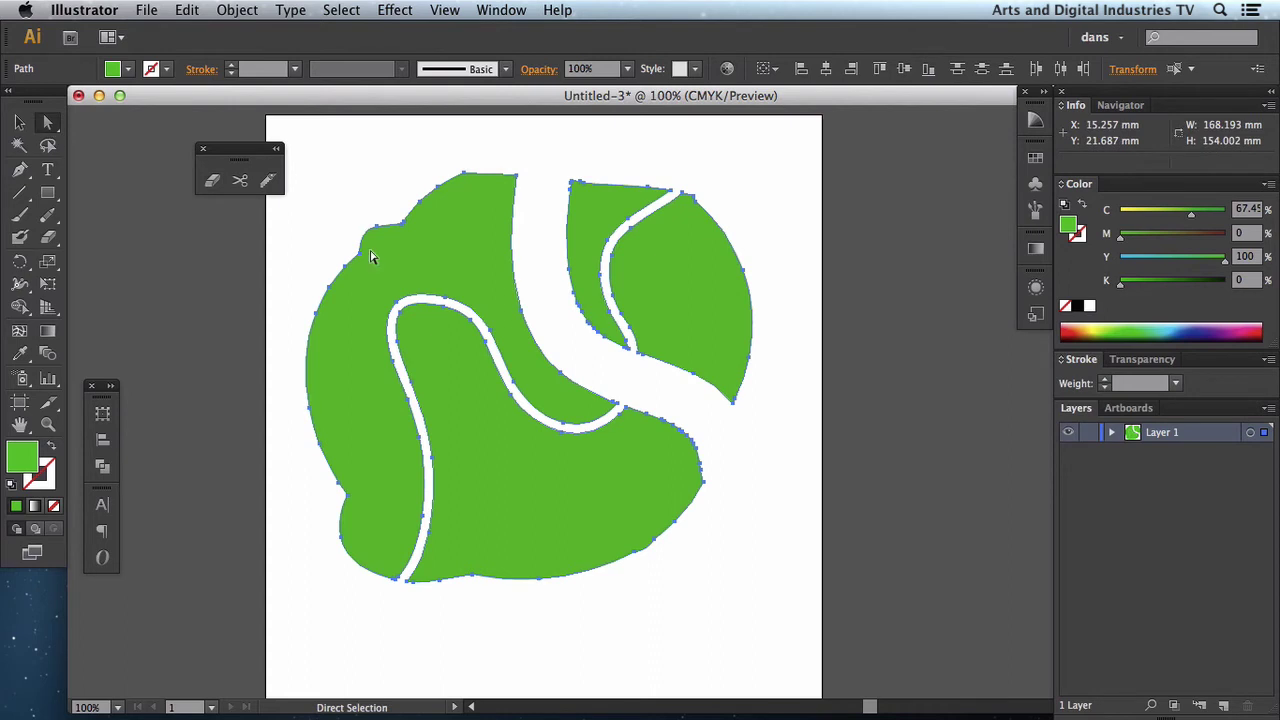
{"action": "left_click", "coordinate": [540, 252]}
{"action": "left_click", "coordinate": [515, 276]}
{"action": "left_click", "coordinate": [610, 240]}
{"action": "left_click", "coordinate": [676, 294]}
{"action": "left_click", "coordinate": [585, 460]}
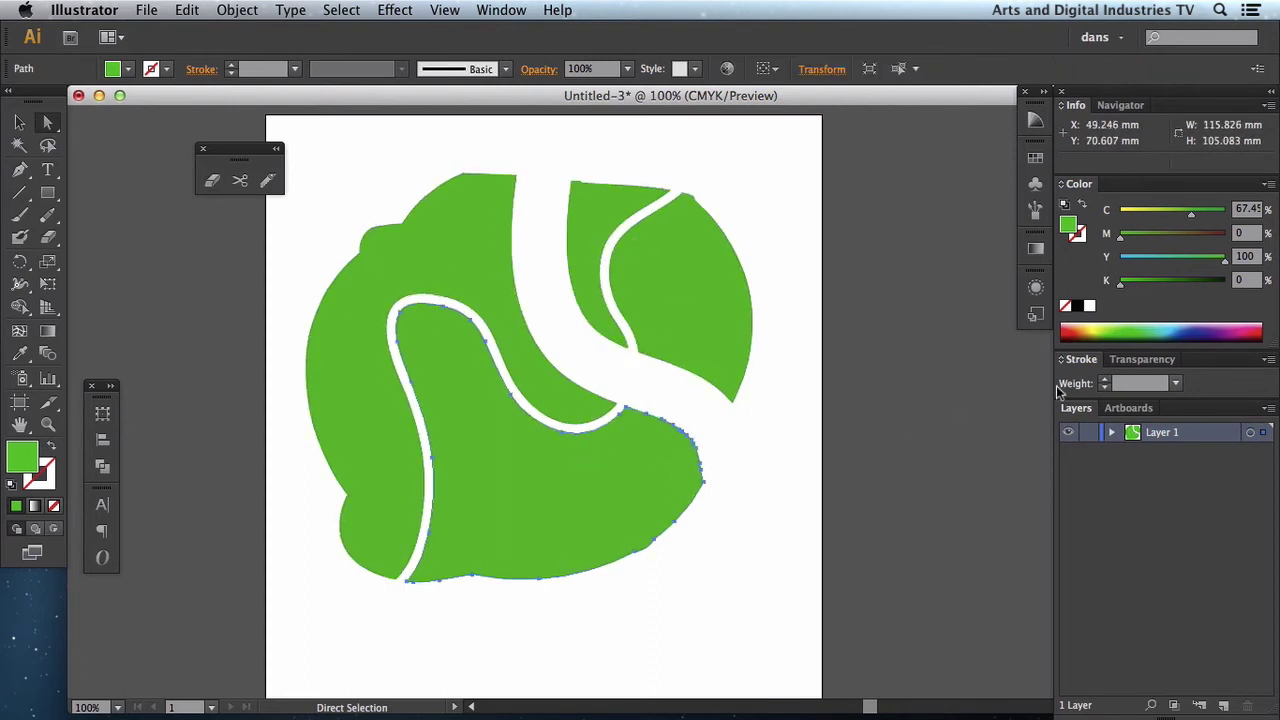
{"action": "left_click", "coordinate": [1077, 331]}
- Fill the upper-right piece dark blue and the narrow upper piece light cyan, then deselect
{"action": "left_click", "coordinate": [724, 303]}
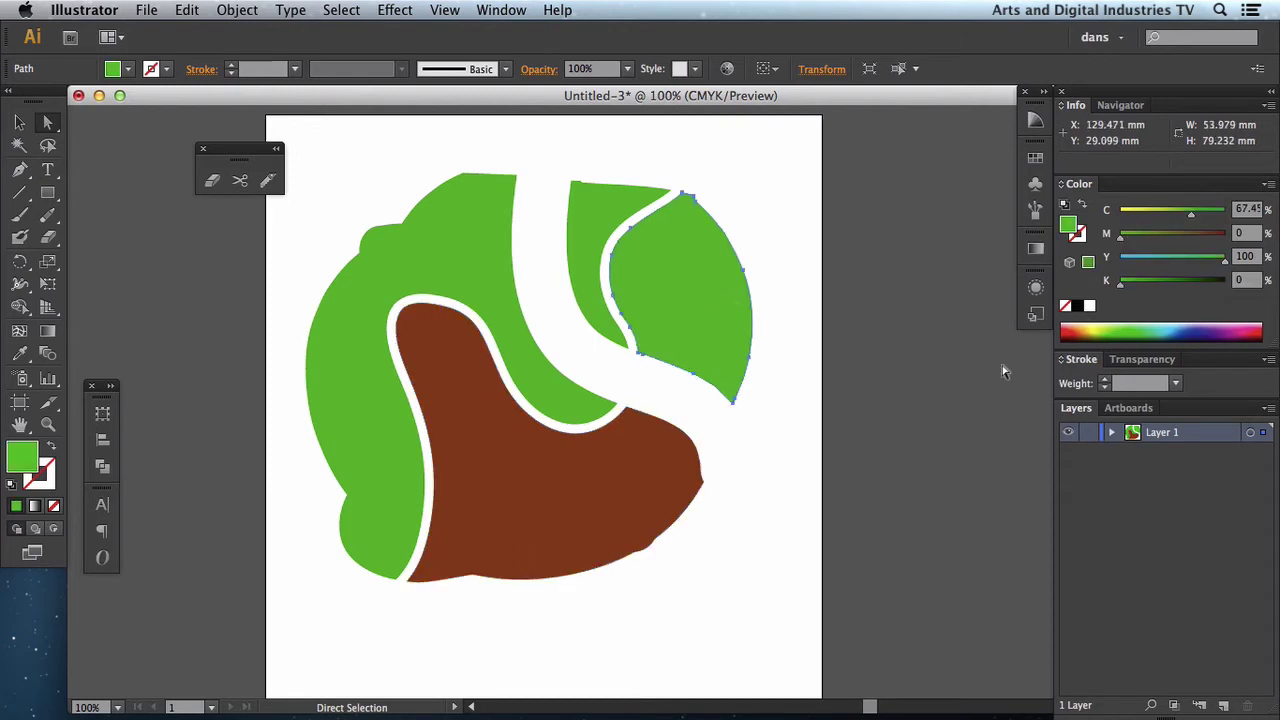
{"action": "left_click", "coordinate": [1200, 331]}
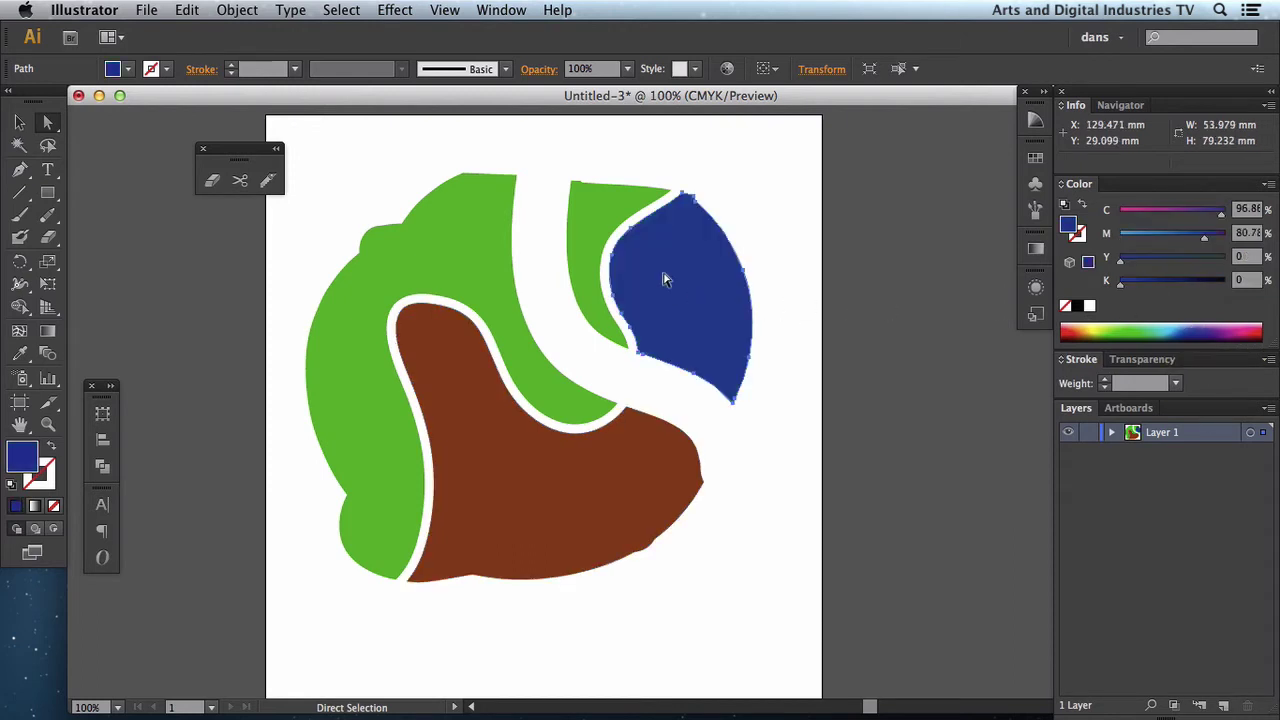
{"action": "left_click", "coordinate": [578, 224]}
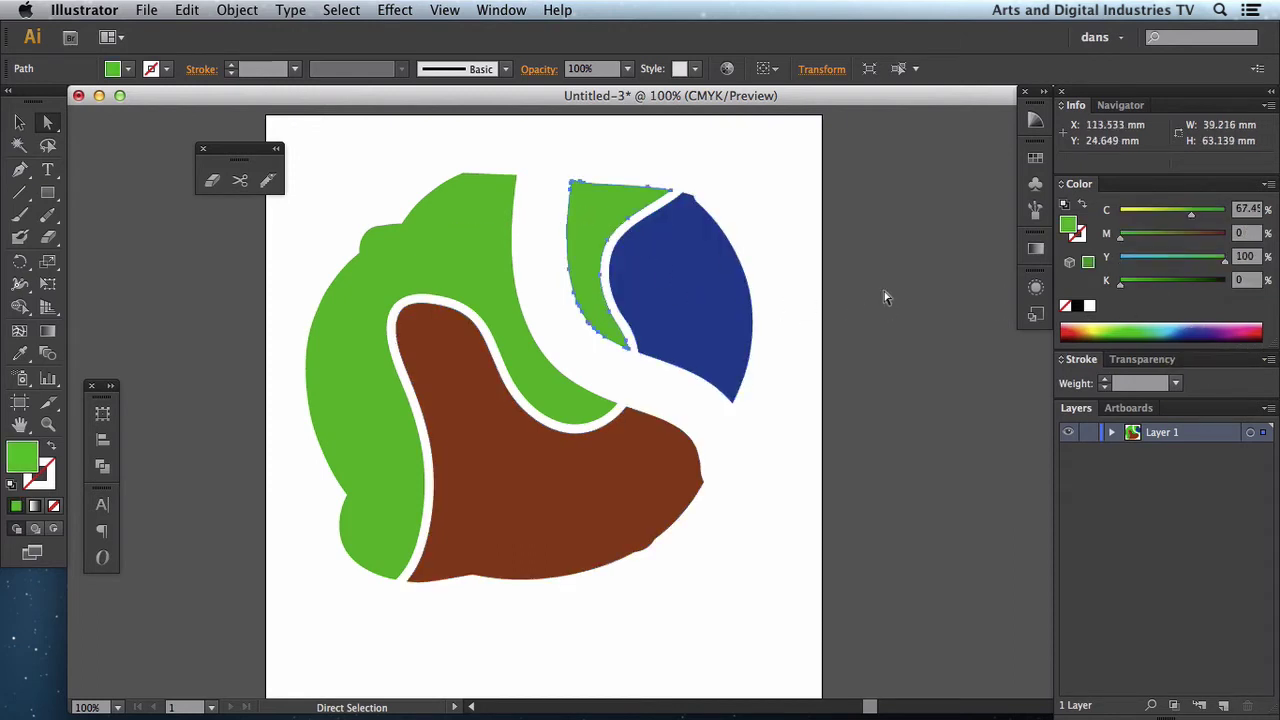
{"action": "left_click", "coordinate": [1177, 326]}
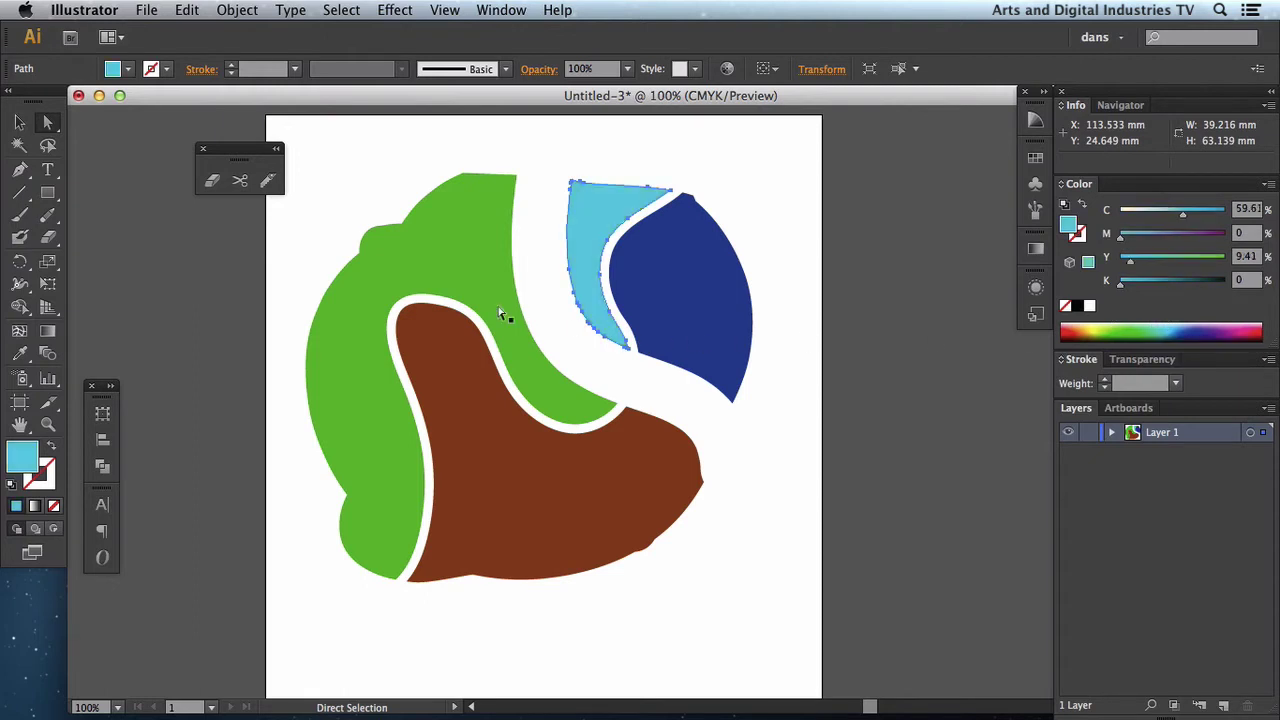
{"action": "left_click", "coordinate": [19, 122]}
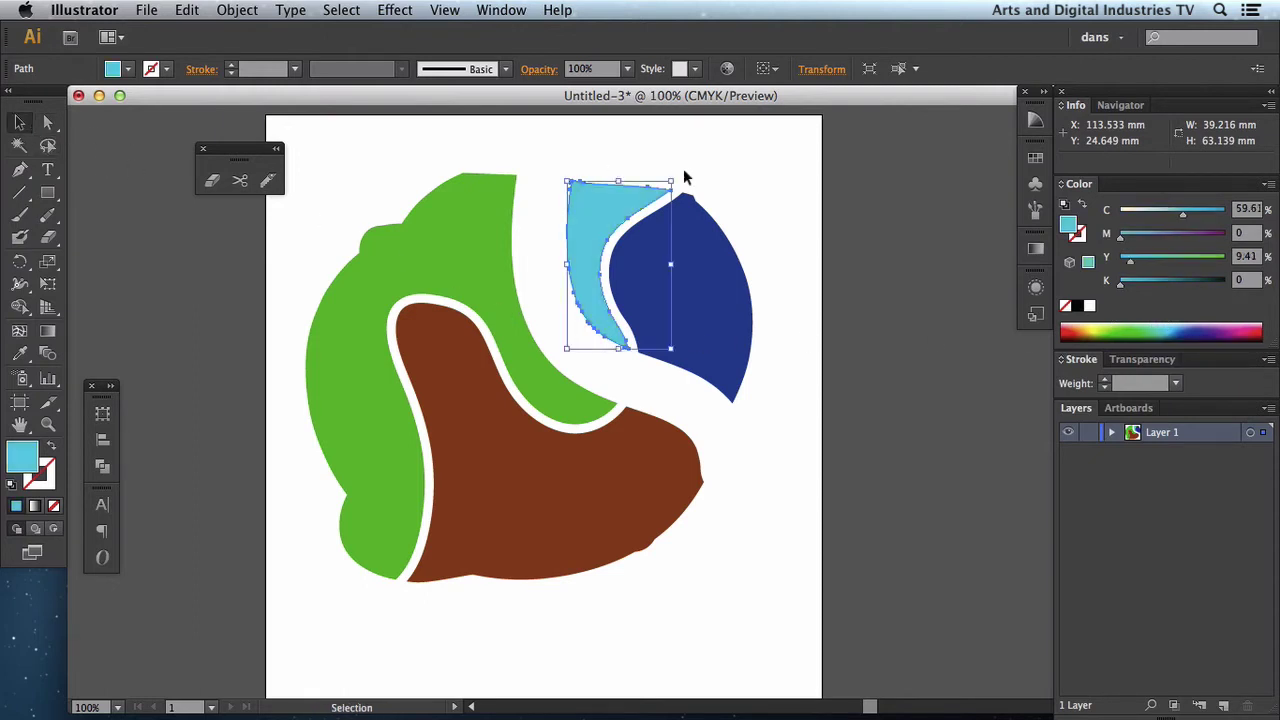
{"action": "left_click", "coordinate": [521, 268]}
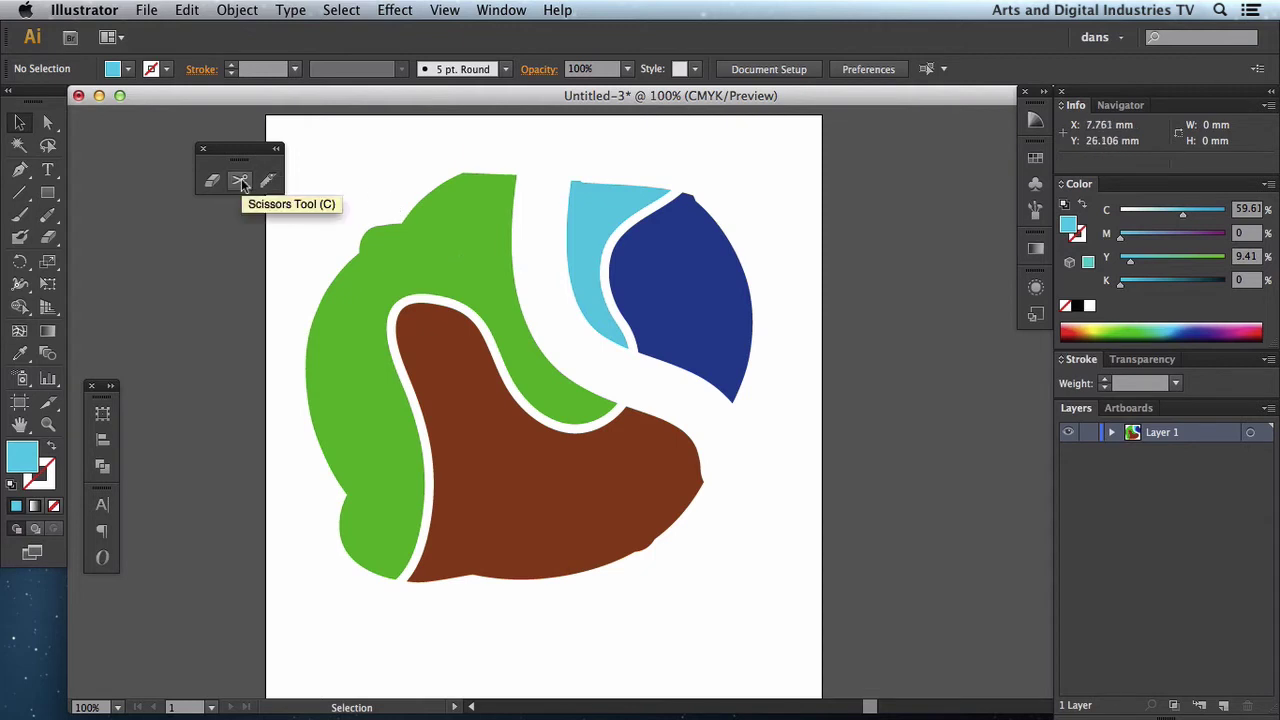
- Delete all the artwork, draw a rectangle and place an identical copy directly below it
{"action": "left_click_drag", "start_coordinate": [350, 184], "coordinate": [811, 604]}
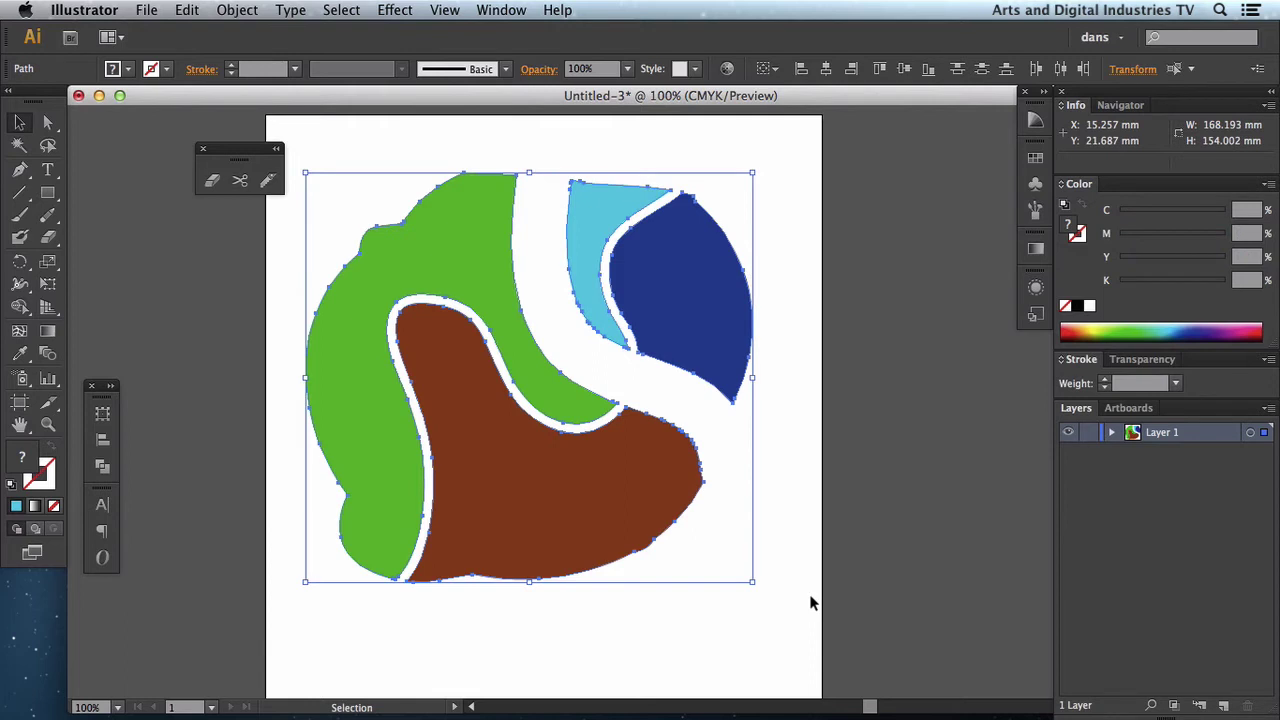
{"action": "key", "text": "BackSpace"}
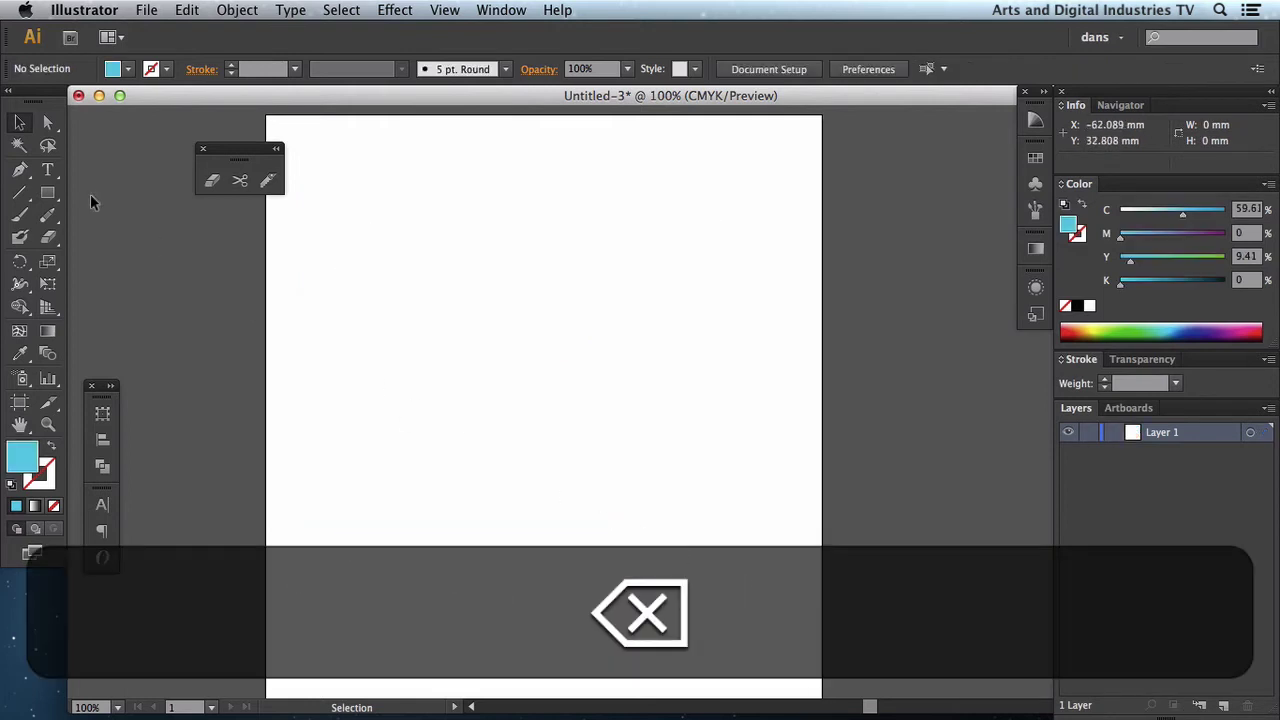
{"action": "left_click", "coordinate": [63, 196]}
{"action": "left_click_drag", "start_coordinate": [388, 226], "coordinate": [666, 334]}
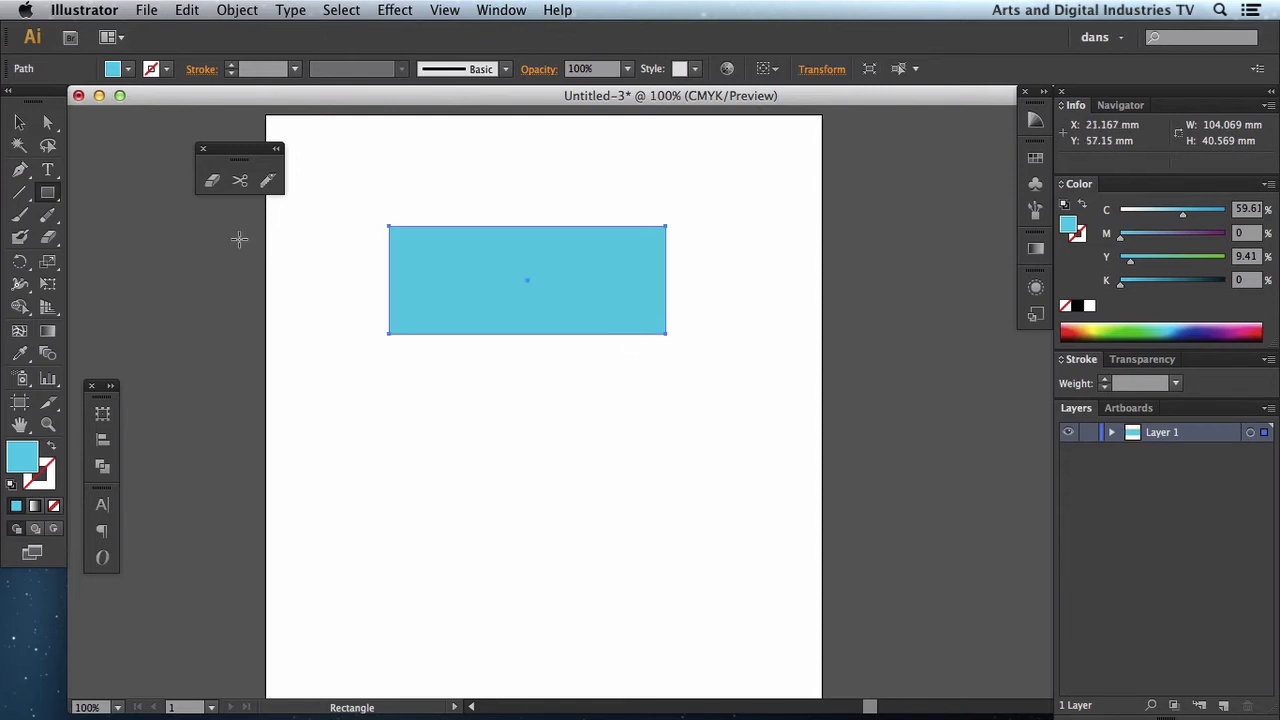
{"action": "left_click", "coordinate": [20, 123]}
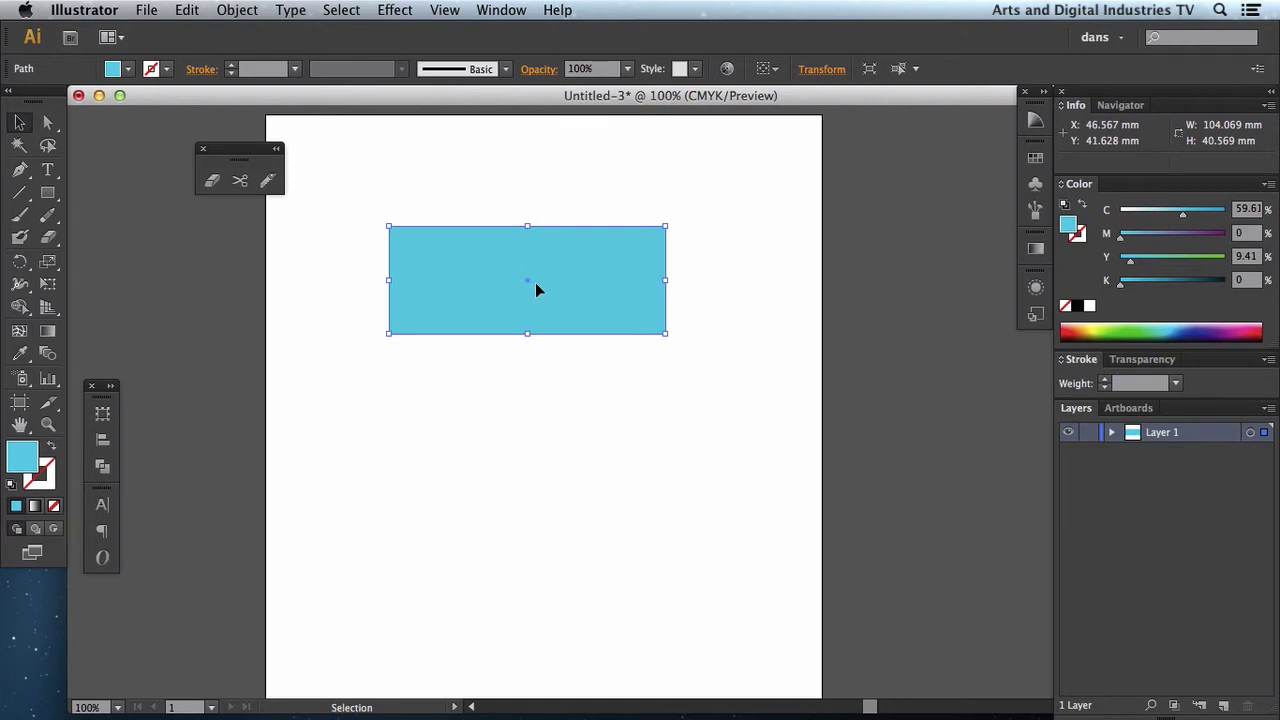
{"action": "left_click_drag", "start_coordinate": [535, 288], "coordinate": [535, 464]}
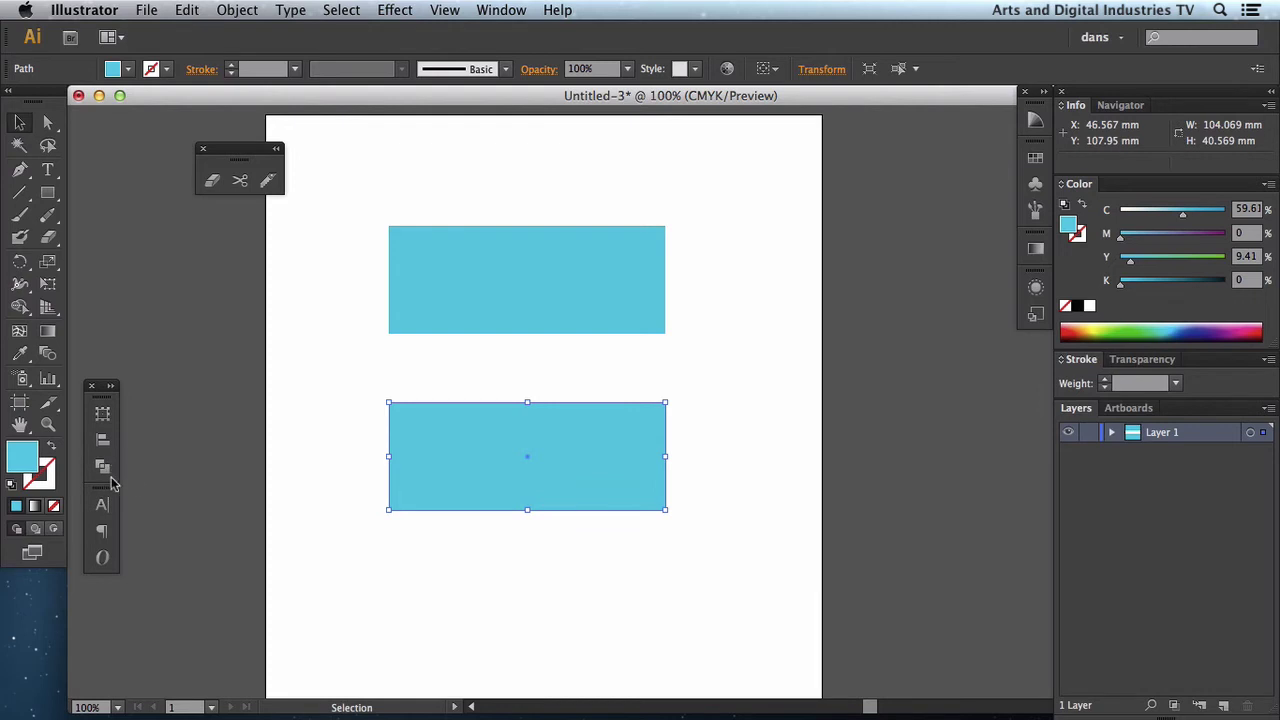
- Show the rulers, drag two vertical guides across both rectangles and select them
{"action": "key", "text": "super+r"}
{"action": "left_click_drag", "start_coordinate": [84, 598], "coordinate": [478, 595]}
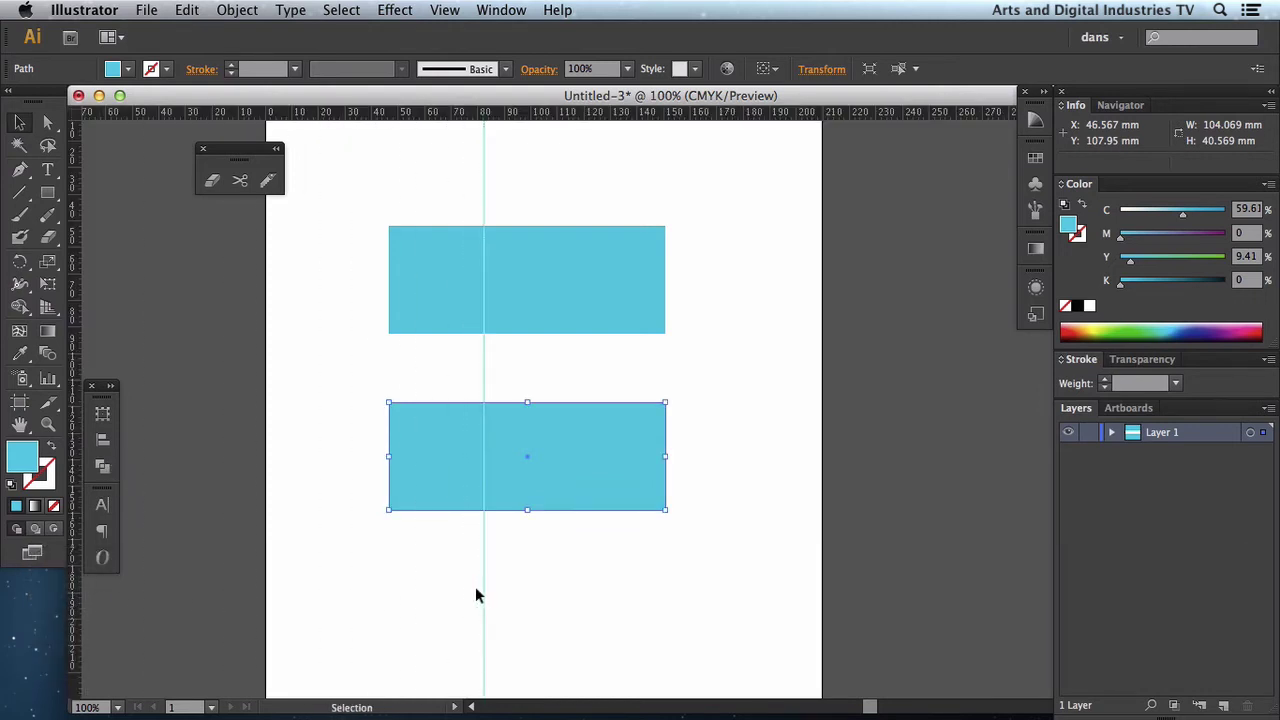
{"action": "left_click_drag", "start_coordinate": [76, 607], "coordinate": [567, 613]}
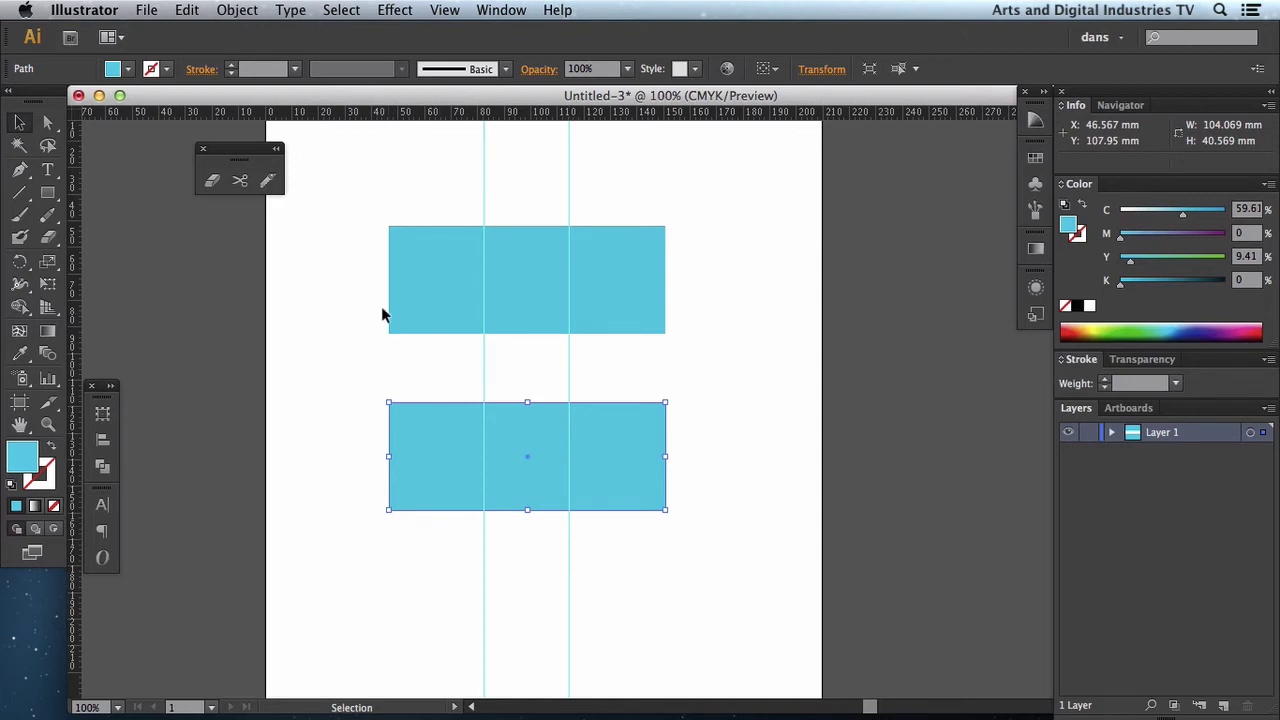
{"action": "left_click_drag", "start_coordinate": [418, 201], "coordinate": [411, 587]}
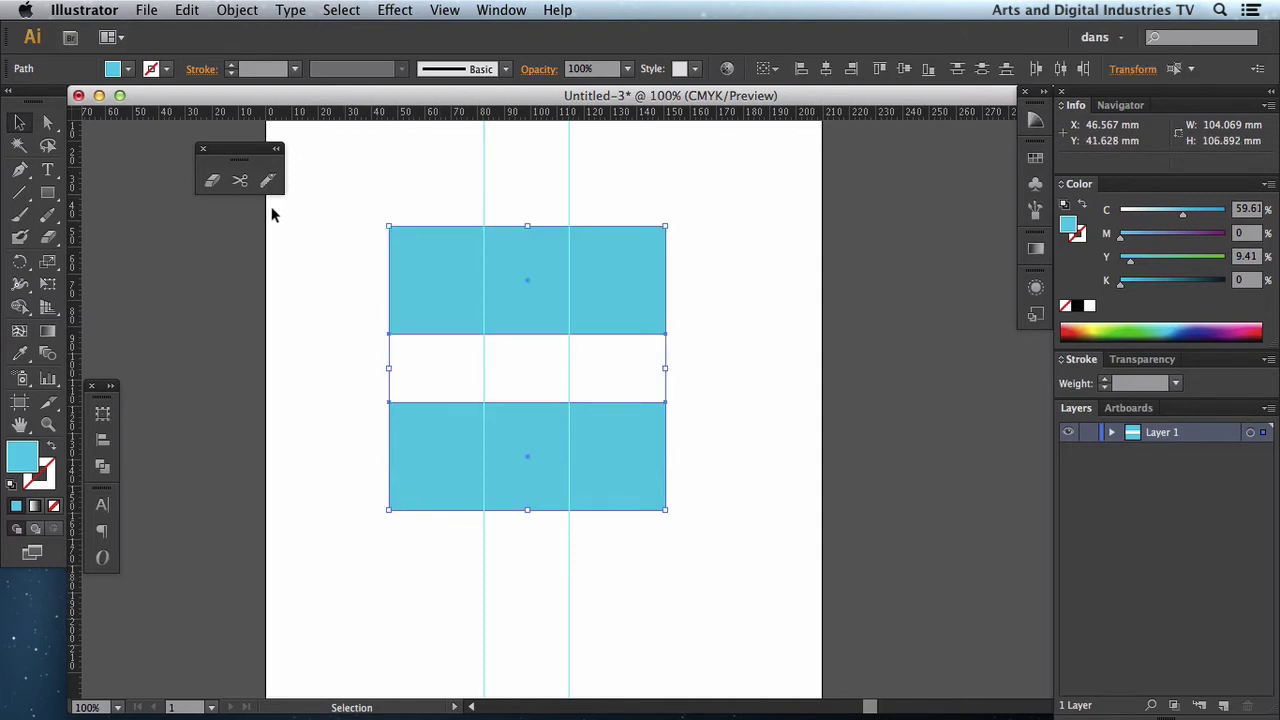
{"action": "left_click", "coordinate": [239, 184]}
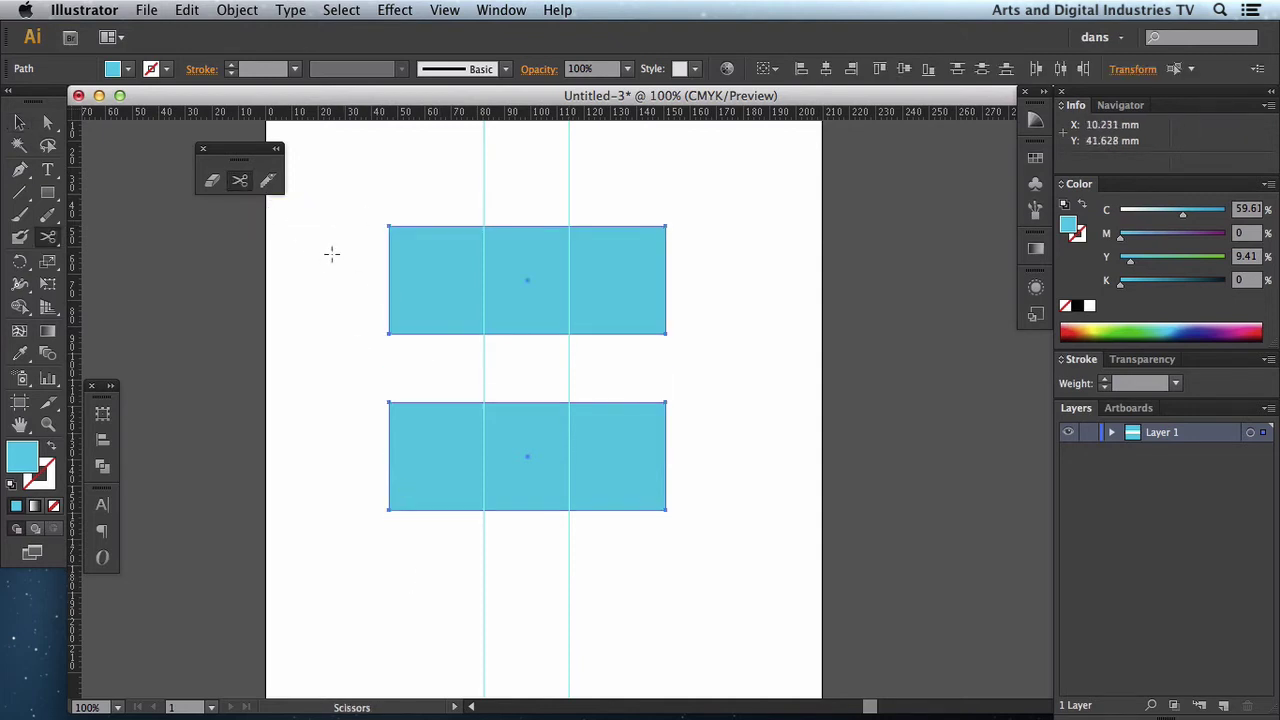
- Cut both rectangles' facing edges where they cross the left and right guides
{"action": "left_click", "coordinate": [484, 334]}
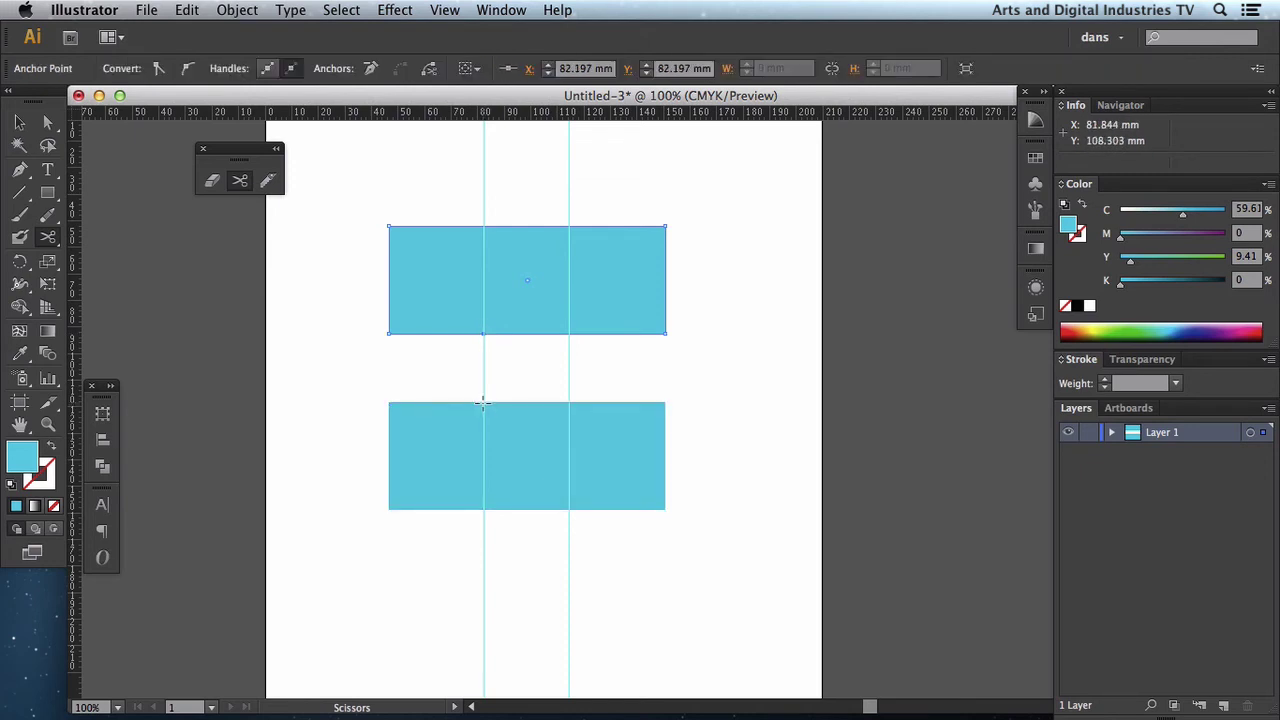
{"action": "left_click", "coordinate": [484, 402]}
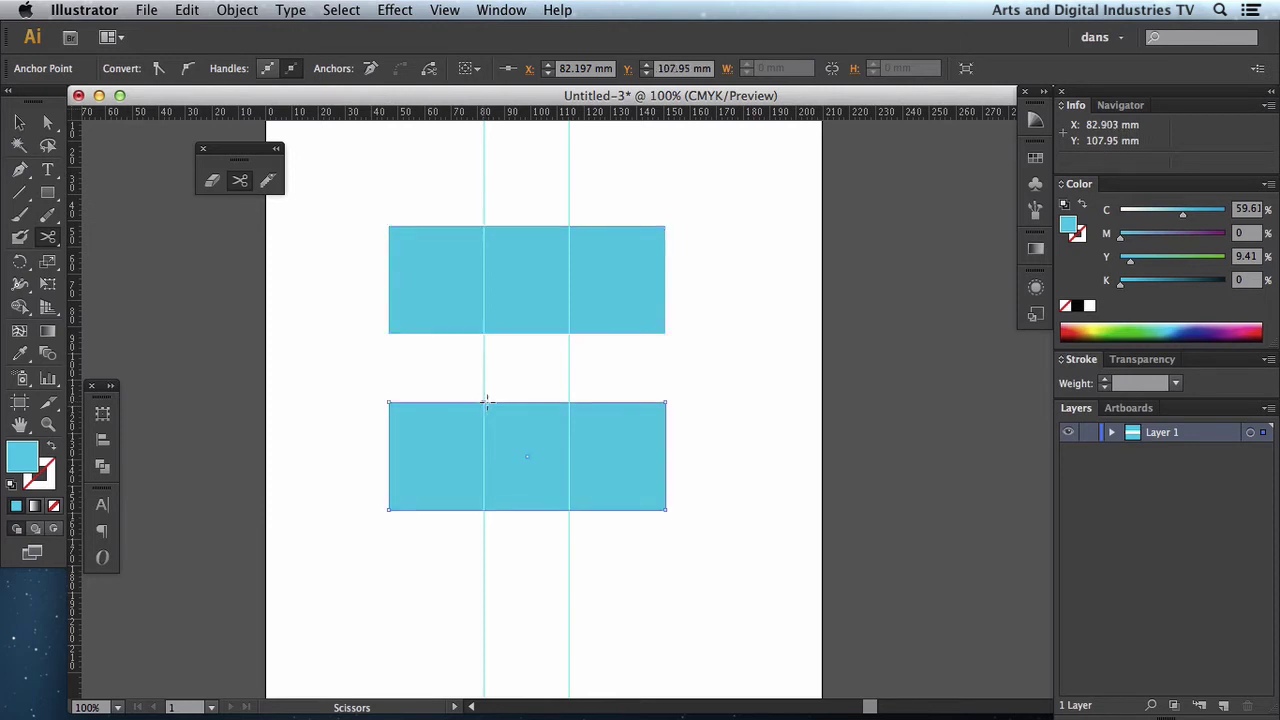
{"action": "left_click", "coordinate": [568, 403]}
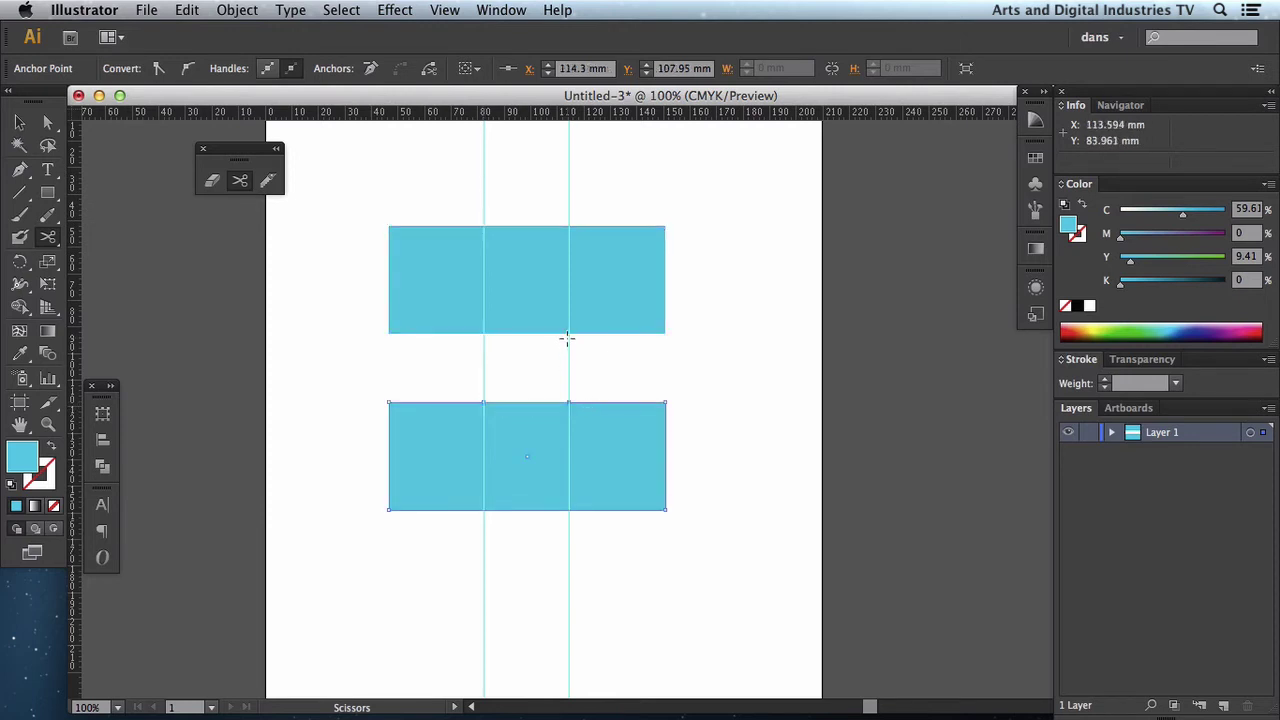
{"action": "left_click", "coordinate": [568, 333]}
- Delete the edge segments between the guides on both rectangles
{"action": "left_click", "coordinate": [48, 122]}
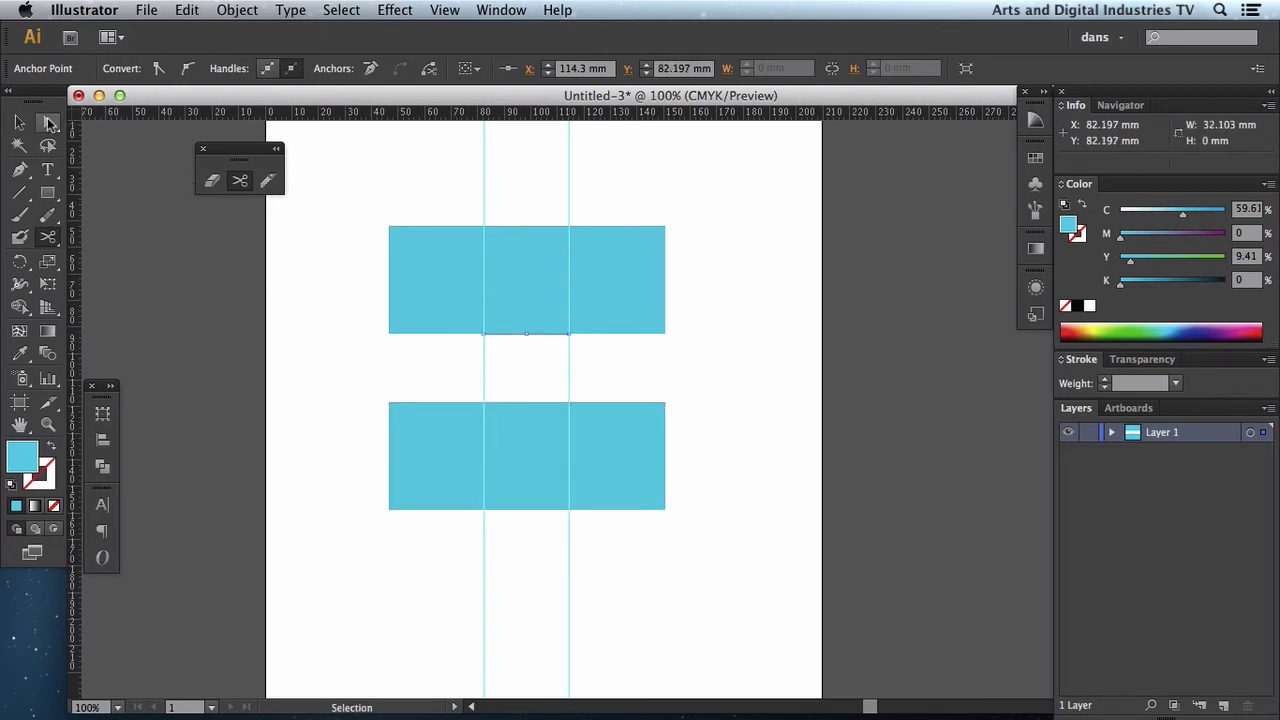
{"action": "left_click", "coordinate": [540, 354]}
{"action": "left_click_drag", "start_coordinate": [540, 354], "coordinate": [554, 309]}
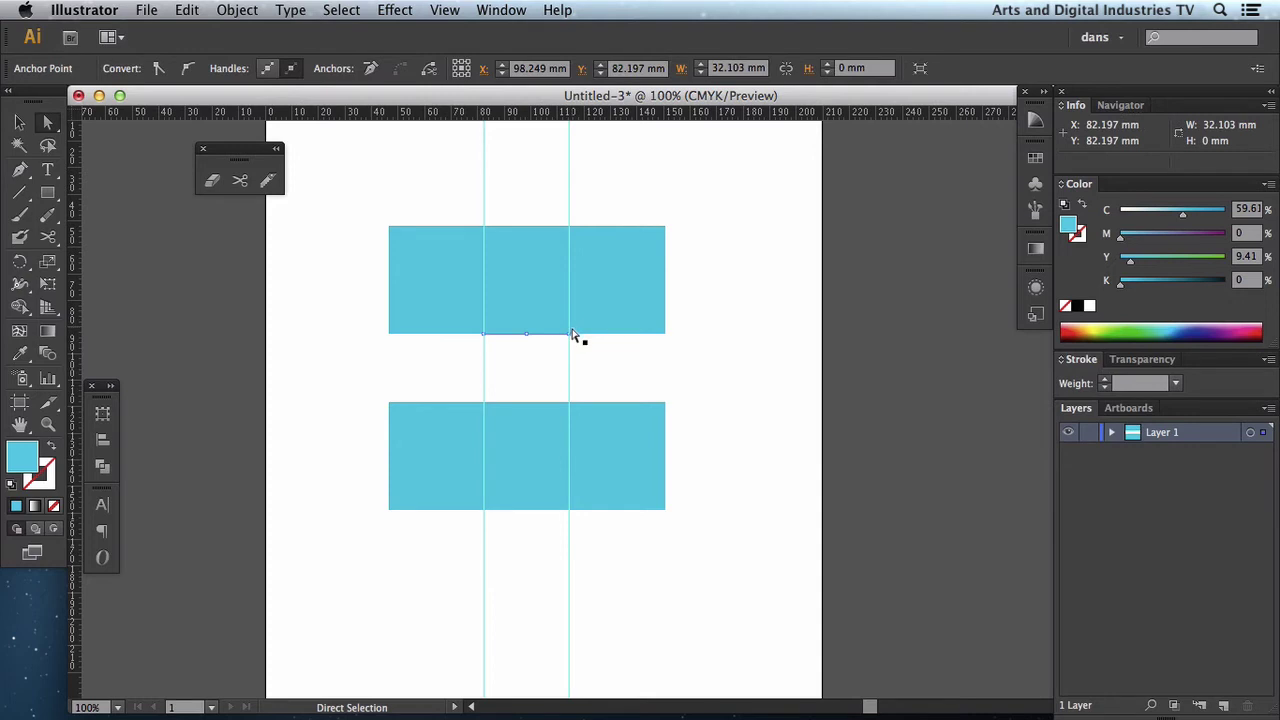
{"action": "key", "text": "BackSpace"}
{"action": "left_click_drag", "start_coordinate": [529, 374], "coordinate": [537, 451]}
{"action": "key", "text": "BackSpace"}
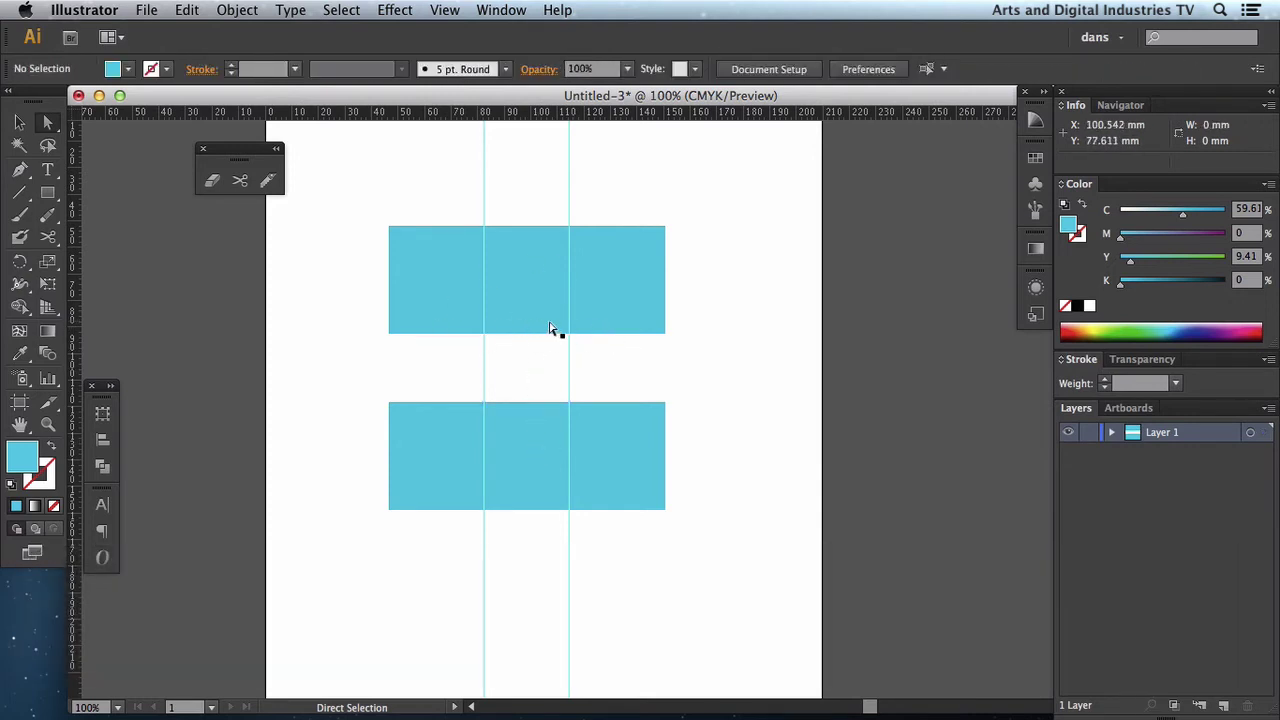
{"action": "left_click", "coordinate": [612, 285]}
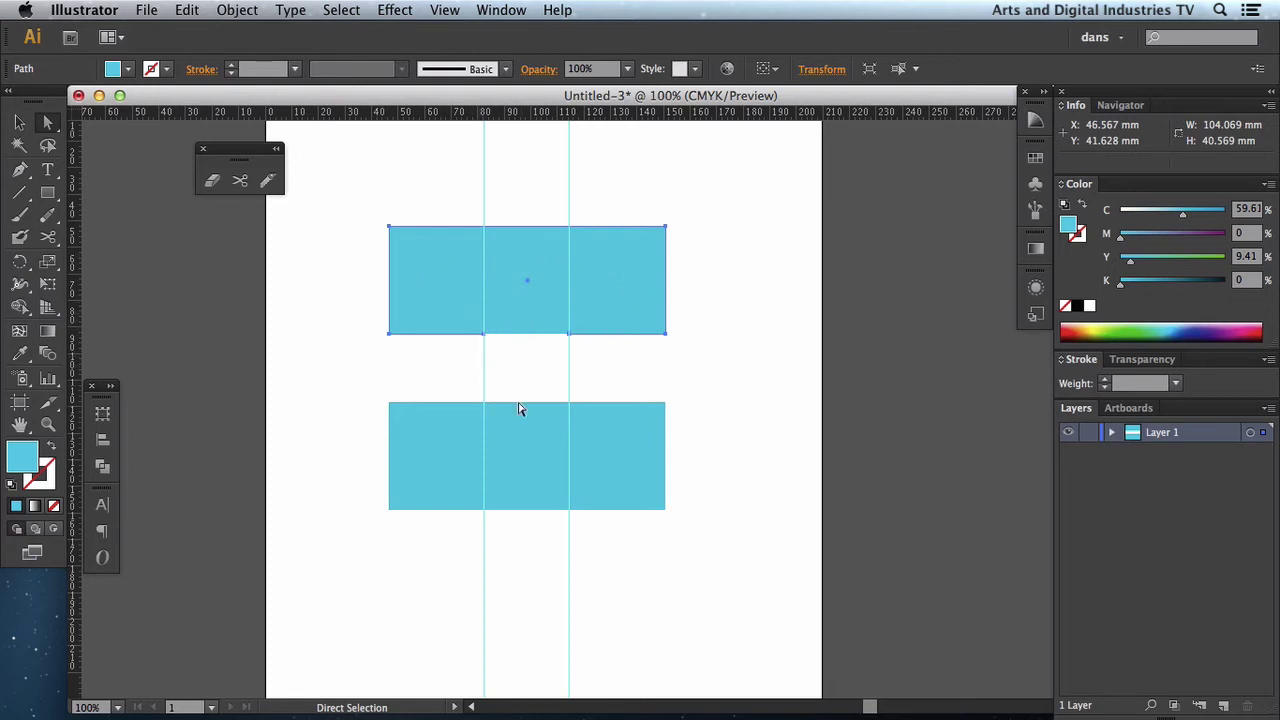
- Give the upper rectangle a black 6 pt outline
{"action": "left_click", "coordinate": [531, 334]}
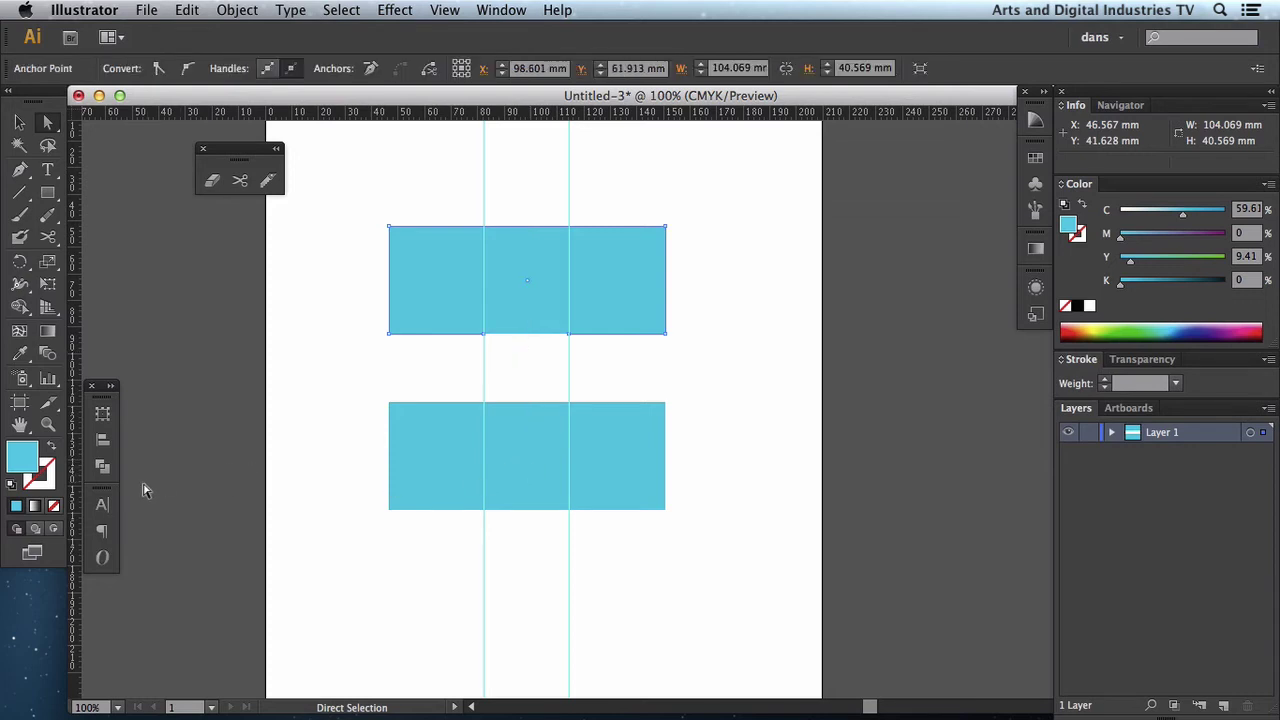
{"action": "left_click", "coordinate": [52, 478]}
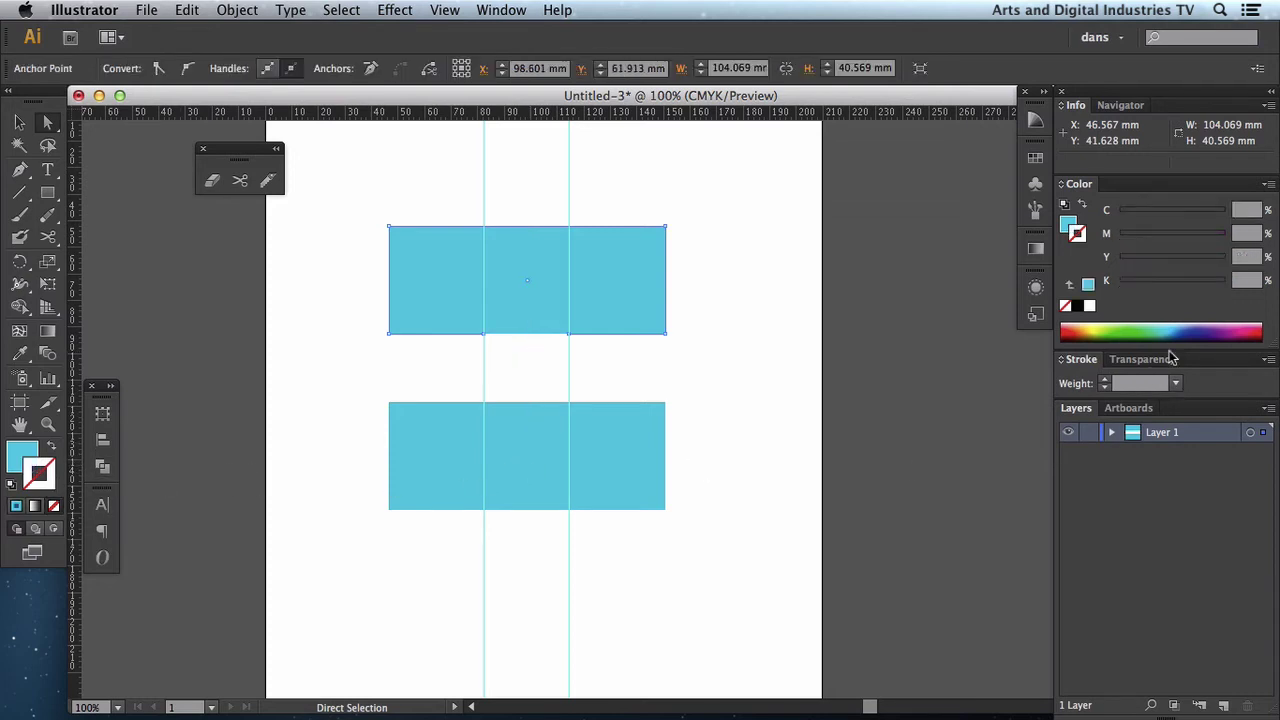
{"action": "left_click", "coordinate": [1078, 307]}
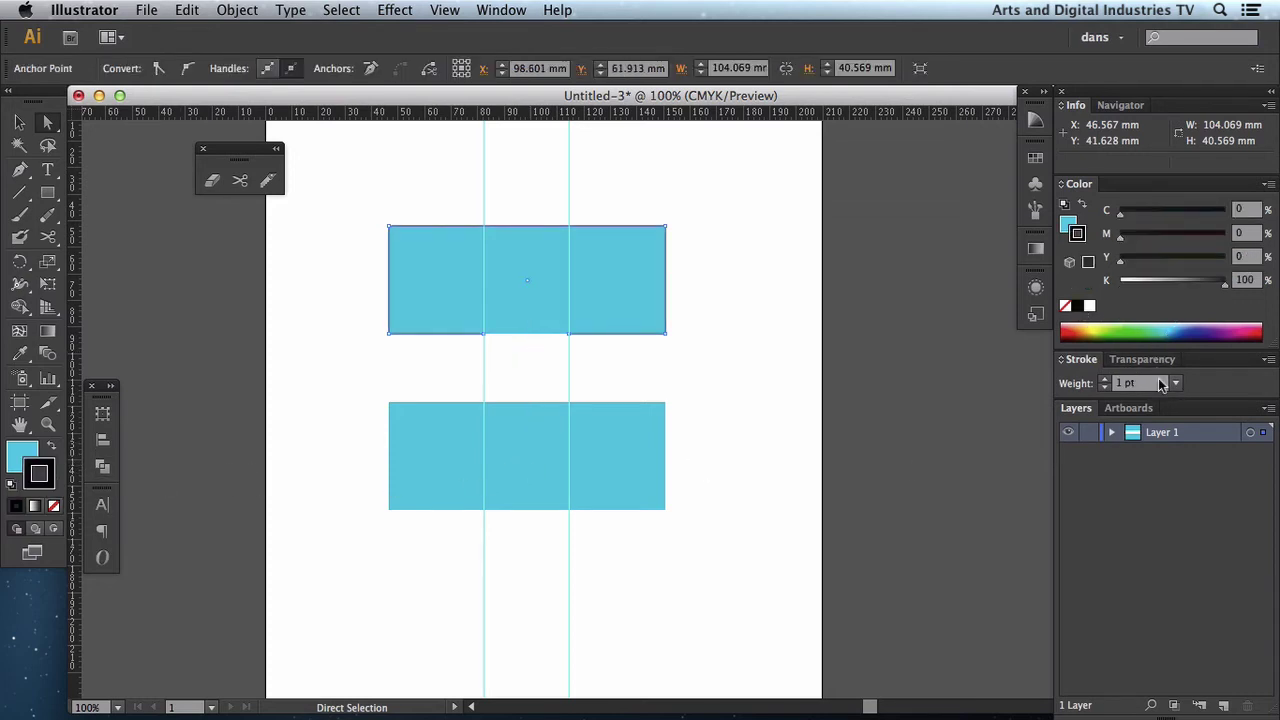
{"action": "left_click", "coordinate": [1105, 379]}
{"action": "left_click", "coordinate": [1105, 379]}
{"action": "left_click", "coordinate": [1105, 379]}
{"action": "left_click", "coordinate": [1105, 379]}
{"action": "left_click", "coordinate": [1105, 379]}
- Give the lower rectangle a matching black 6 pt outline
{"action": "left_click", "coordinate": [657, 465]}
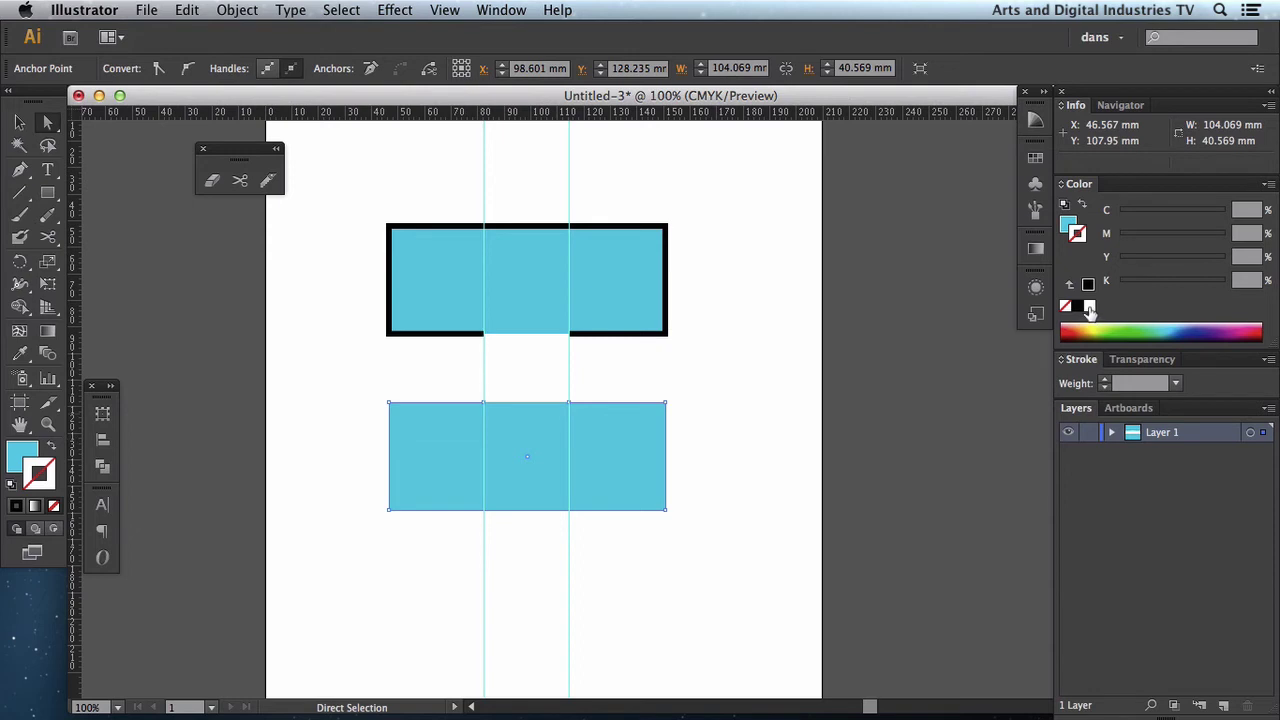
{"action": "left_click", "coordinate": [1077, 306]}
{"action": "left_click", "coordinate": [1105, 379]}
{"action": "left_click", "coordinate": [1105, 379]}
{"action": "left_click", "coordinate": [1105, 379]}
{"action": "left_click", "coordinate": [1105, 379]}
{"action": "left_click", "coordinate": [1105, 379]}
{"action": "left_click", "coordinate": [1105, 379]}
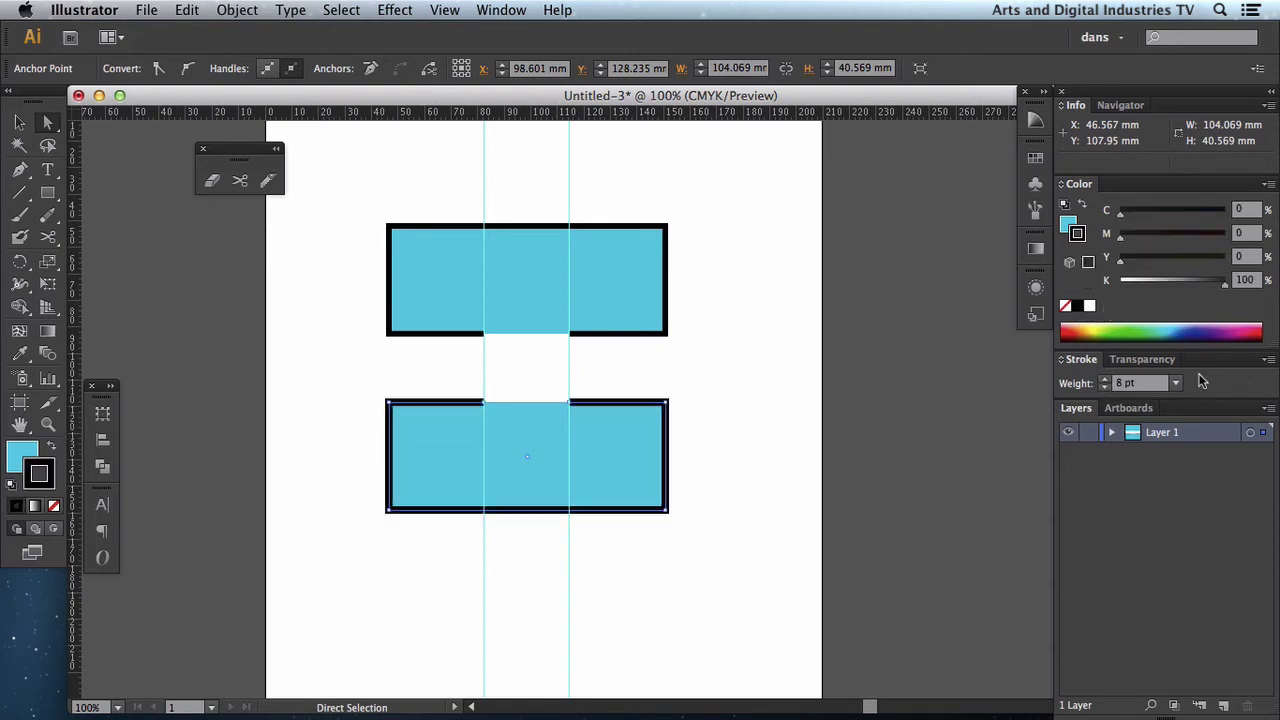
{"action": "left_click", "coordinate": [1105, 387]}
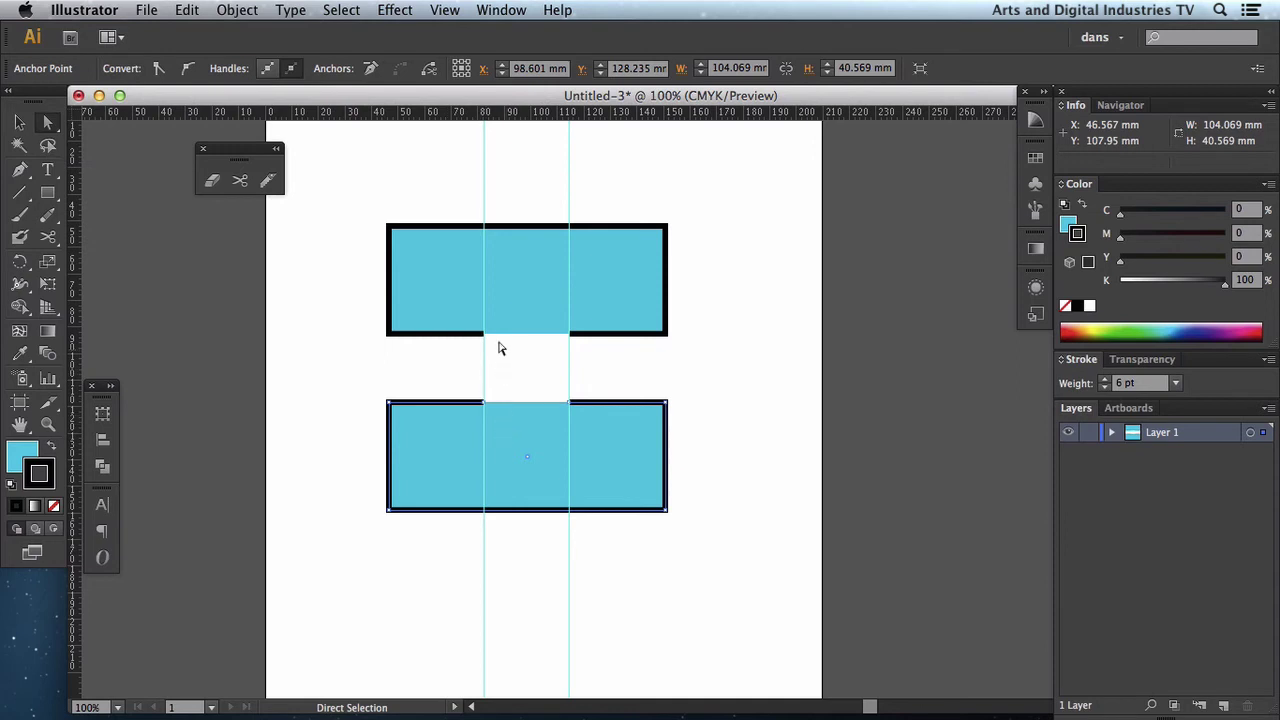
- Join the facing endpoints on the left and right sides into one closed I-beam path
{"action": "left_click_drag", "start_coordinate": [491, 202], "coordinate": [467, 468]}
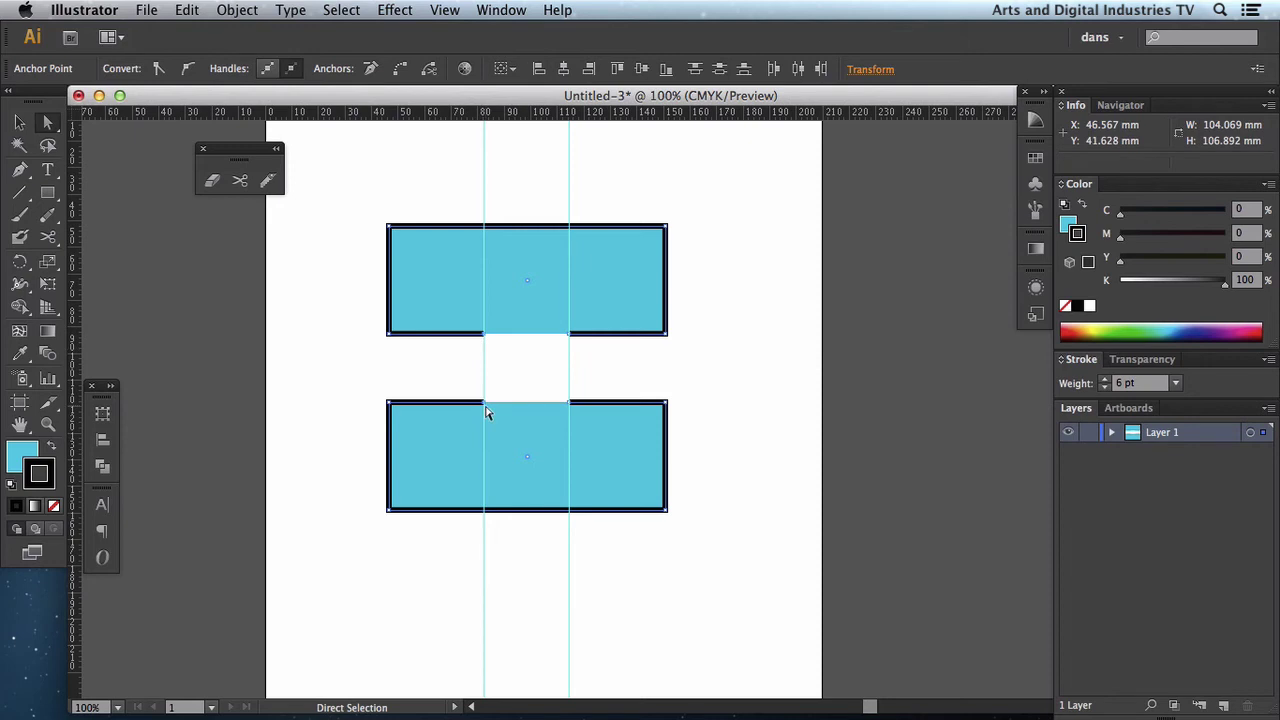
{"action": "key", "text": "super+j"}
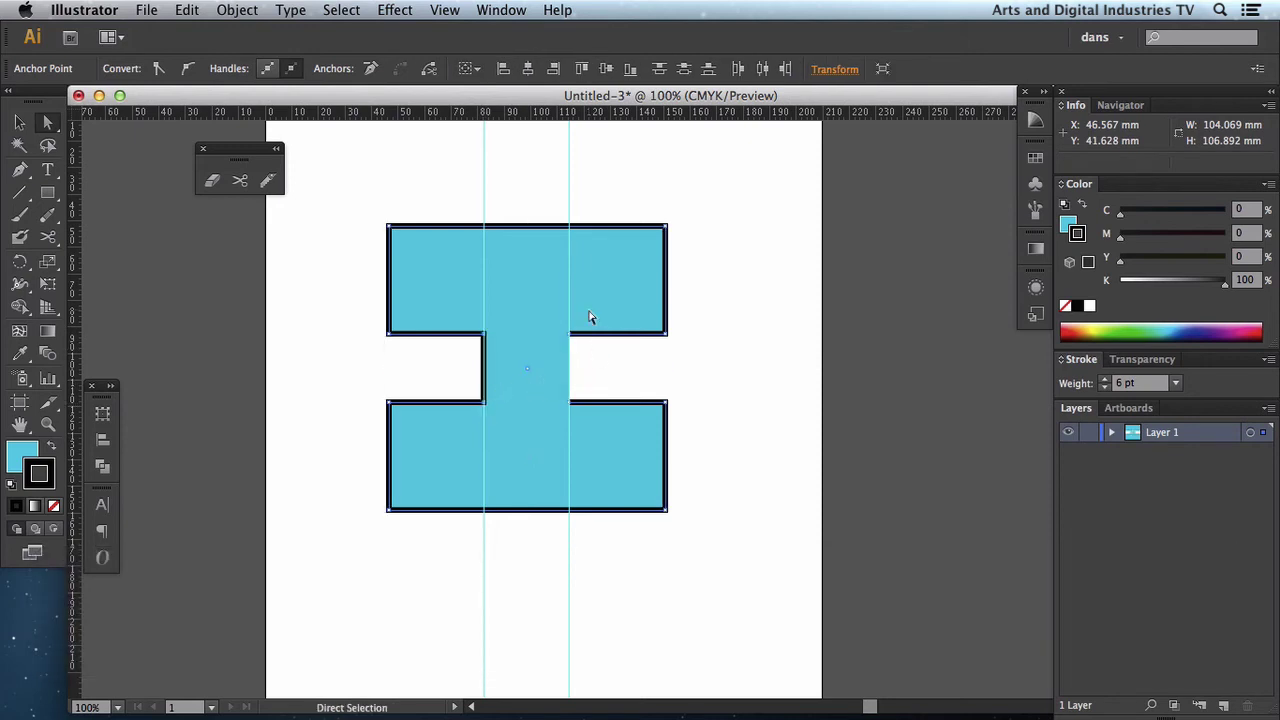
{"action": "left_click_drag", "start_coordinate": [592, 298], "coordinate": [553, 396]}
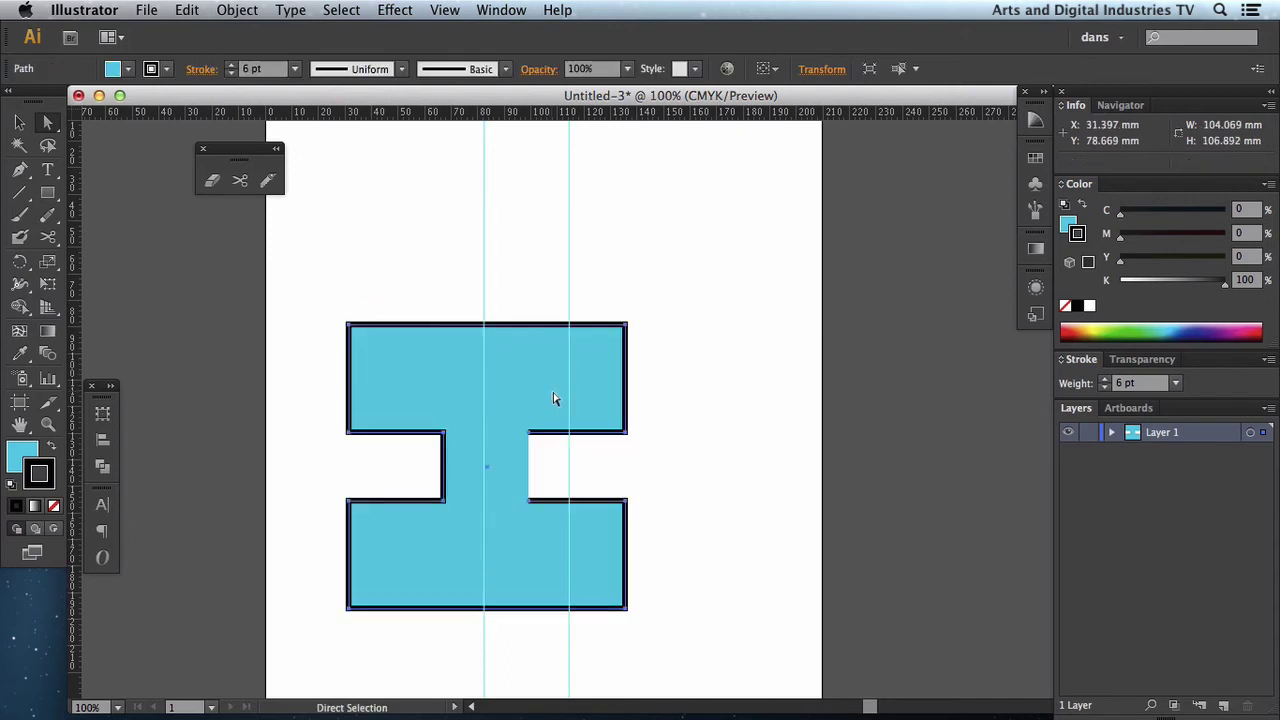
{"action": "key", "text": "super+z"}
{"action": "left_click_drag", "start_coordinate": [595, 199], "coordinate": [551, 425]}
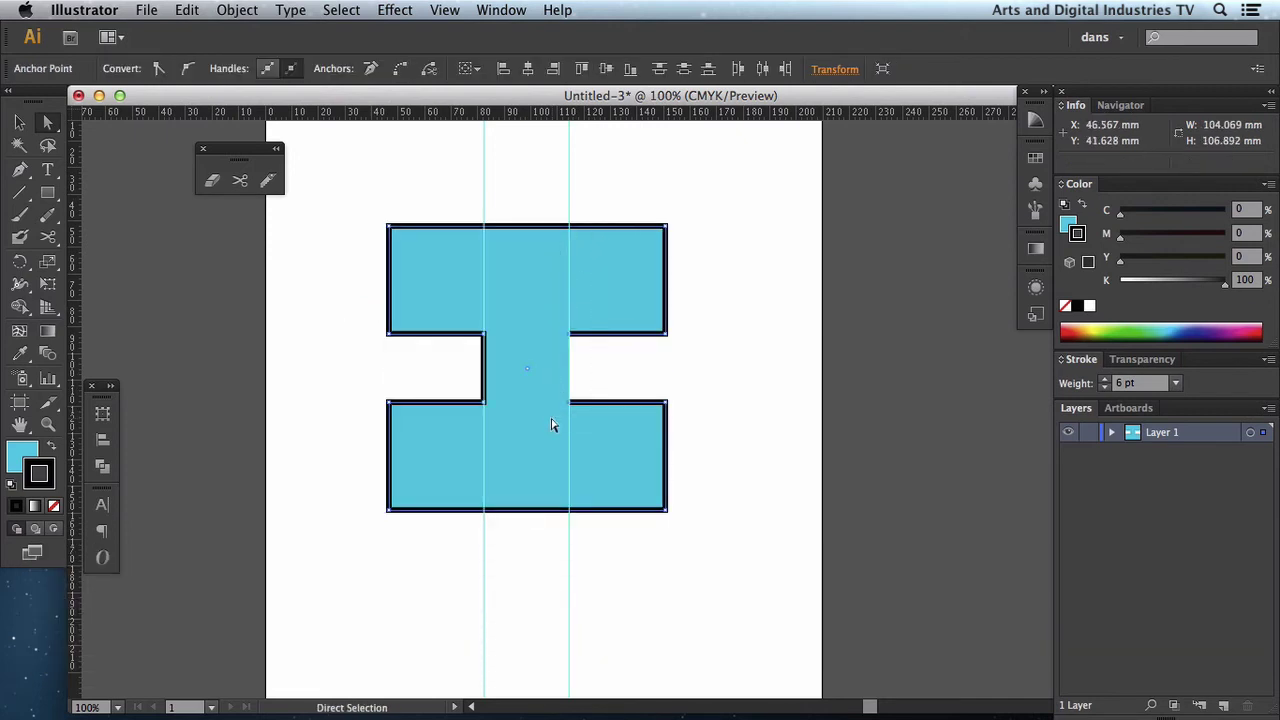
{"action": "key", "text": "super+j"}
{"action": "left_click", "coordinate": [20, 122]}
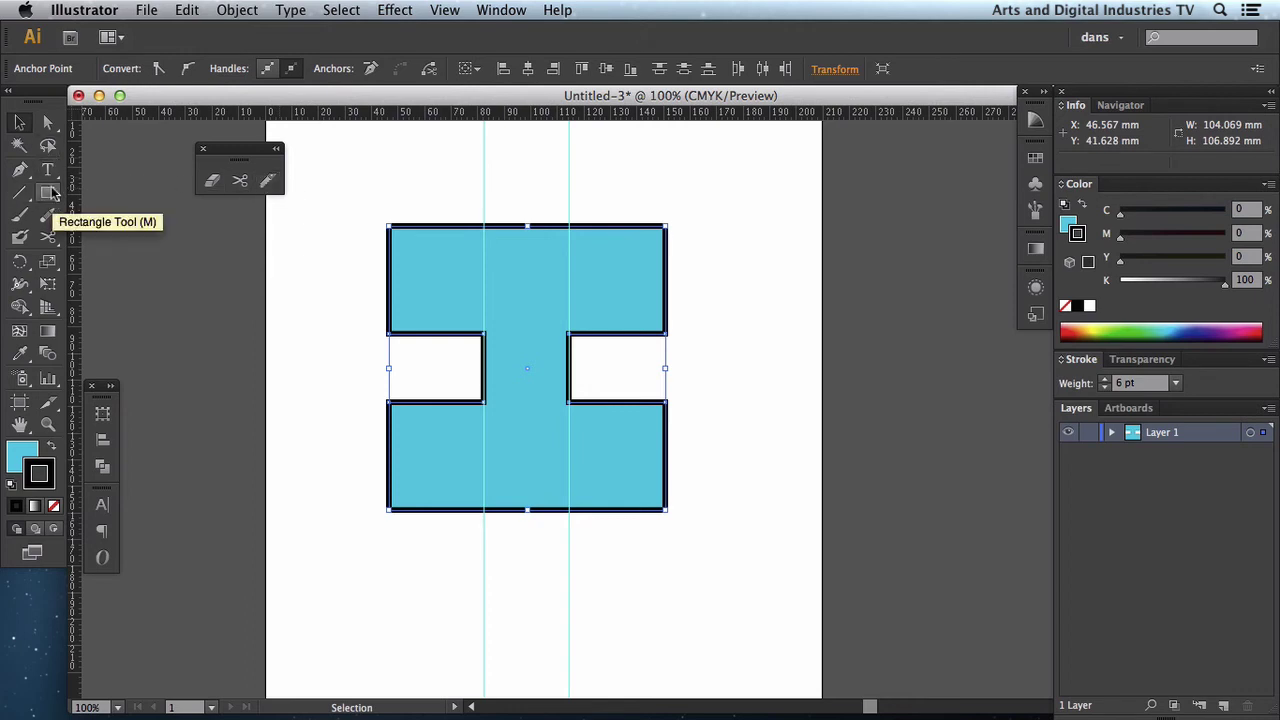
- Delete the I-beam and draw a new wide rectangle in the middle of the page
{"action": "left_click_drag", "start_coordinate": [516, 170], "coordinate": [519, 630]}
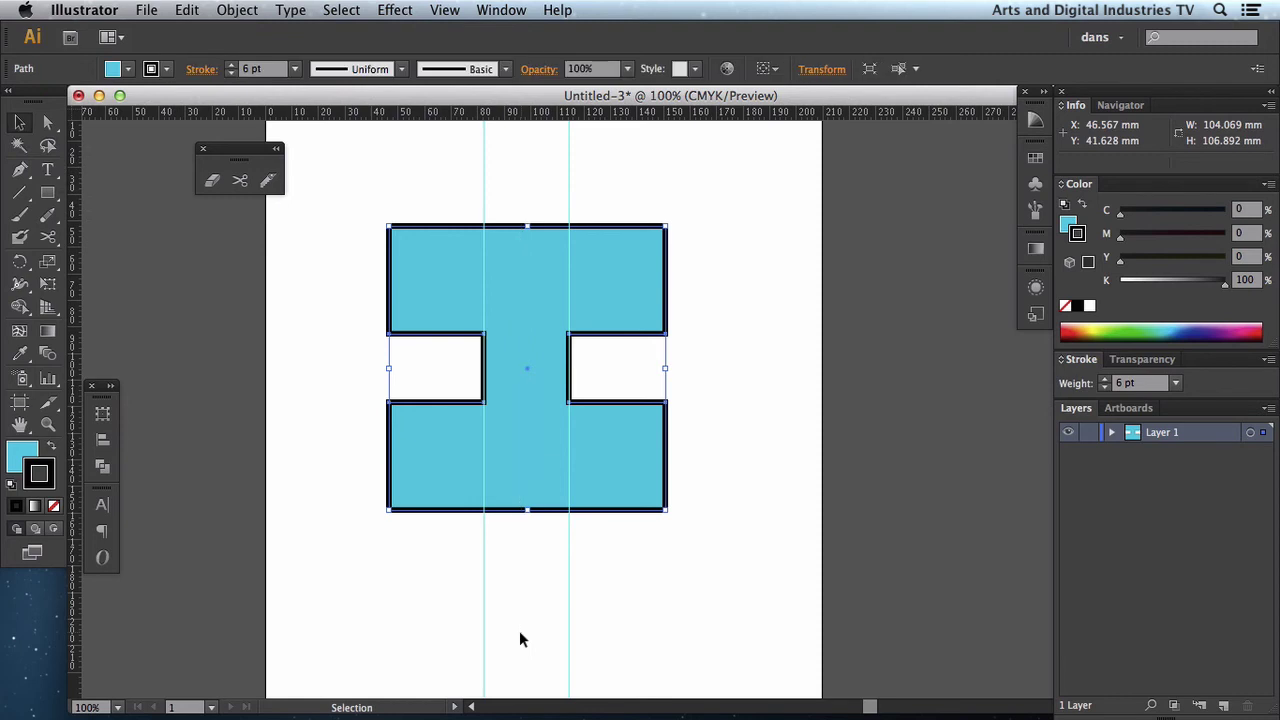
{"action": "key", "text": "BackSpace"}
{"action": "left_click", "coordinate": [48, 192]}
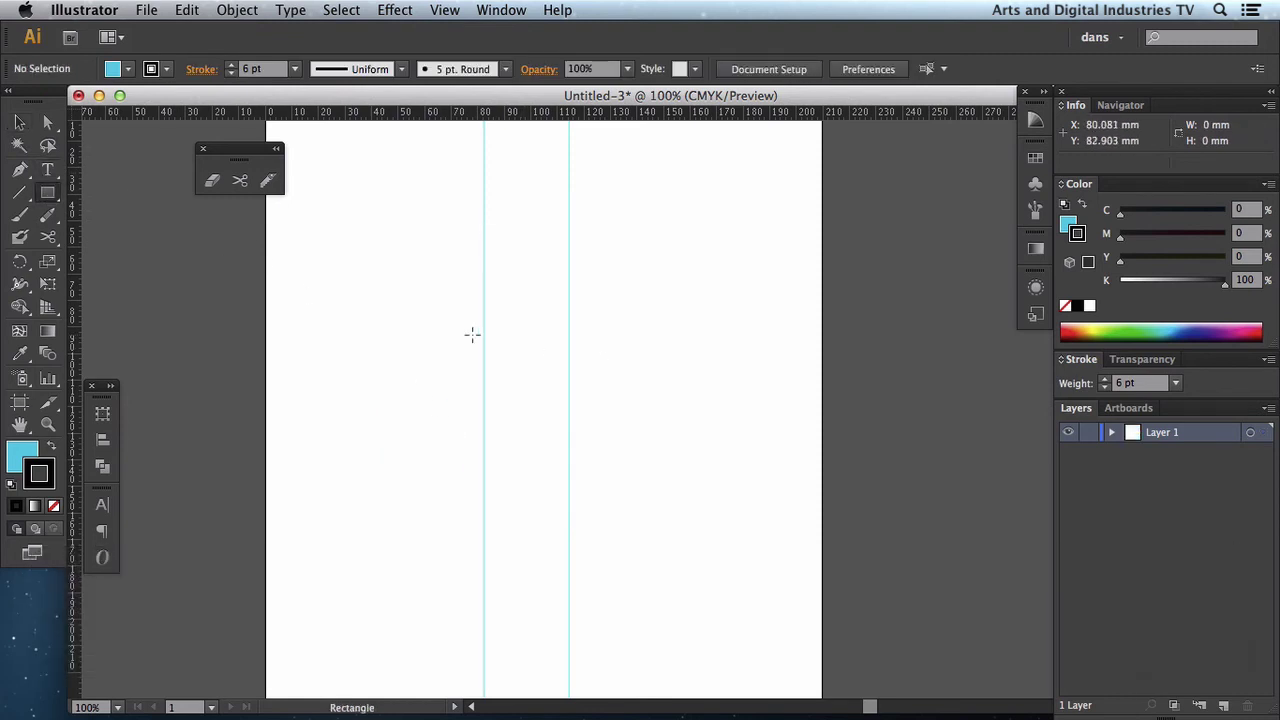
{"action": "left_click_drag", "start_coordinate": [400, 318], "coordinate": [771, 451]}
- Hide the guides and slice the rectangle in two with a slanted Knife cut
{"action": "key", "text": "super+semicolon"}
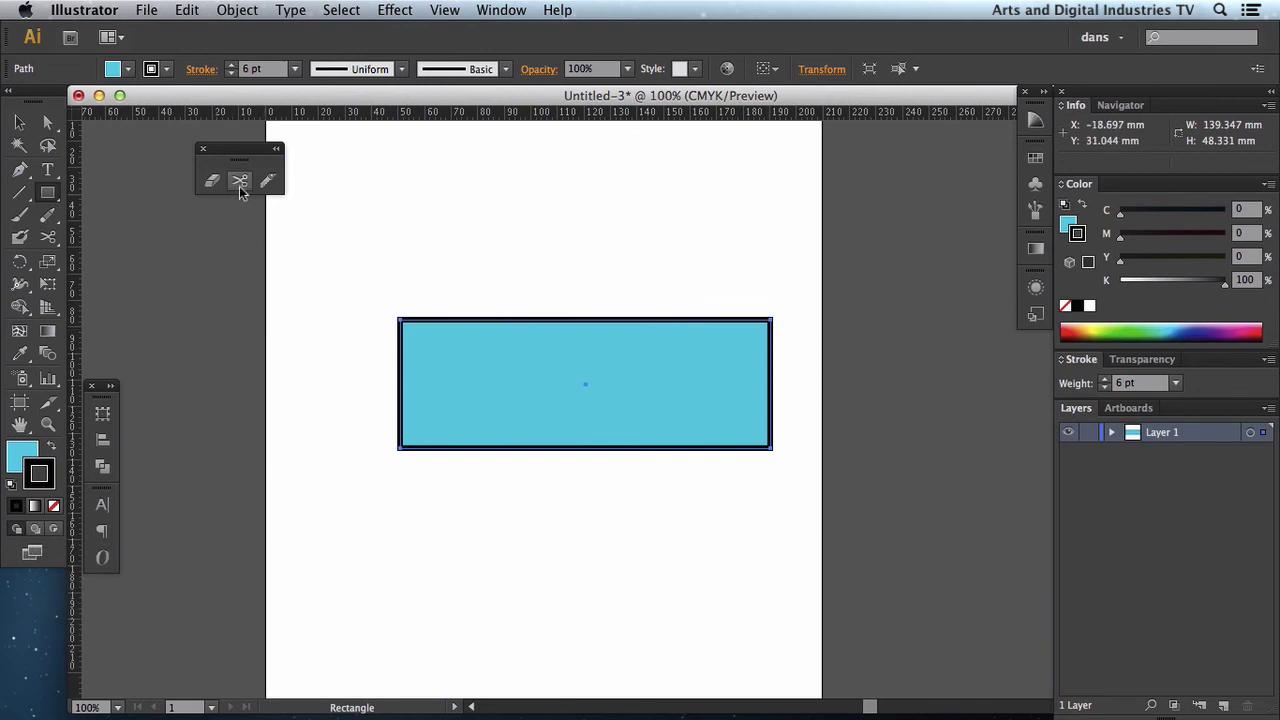
{"action": "left_click", "coordinate": [267, 181]}
{"action": "left_click_drag", "start_coordinate": [573, 280], "coordinate": [604, 565]}
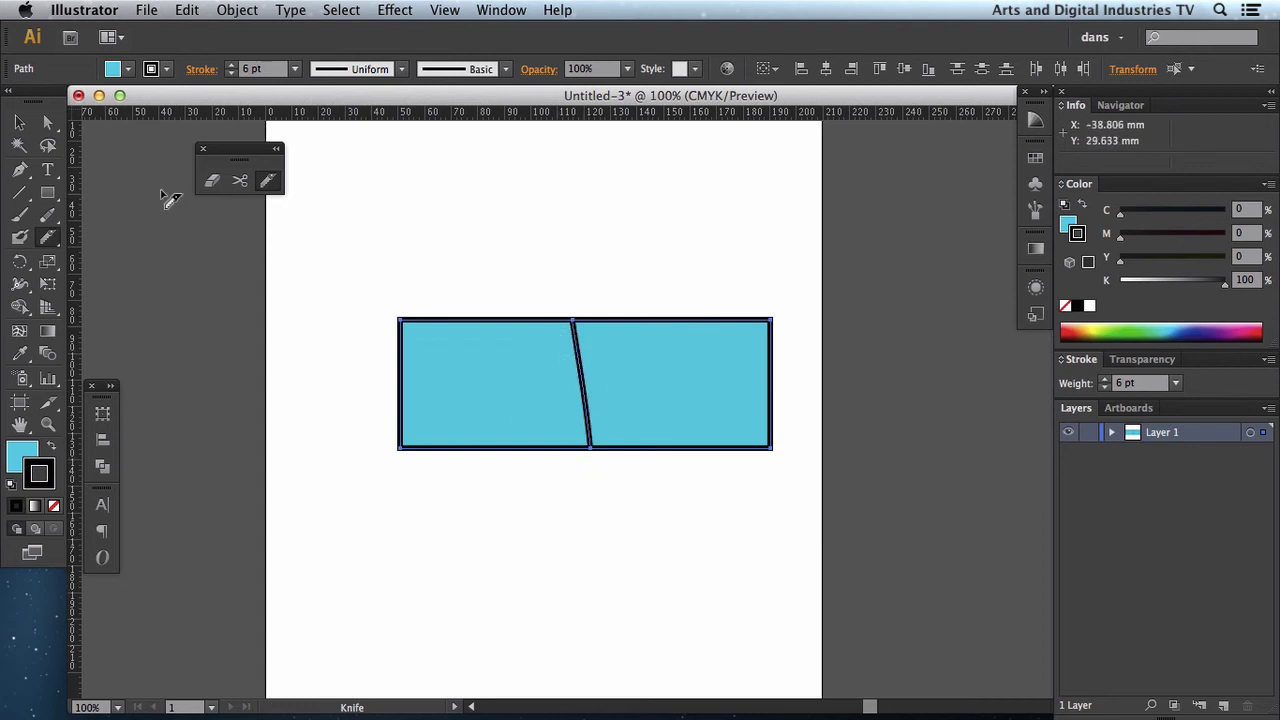
- Move the left slice leftward and the right slice rightward to open a gap, then deselect
{"action": "left_click", "coordinate": [47, 121]}
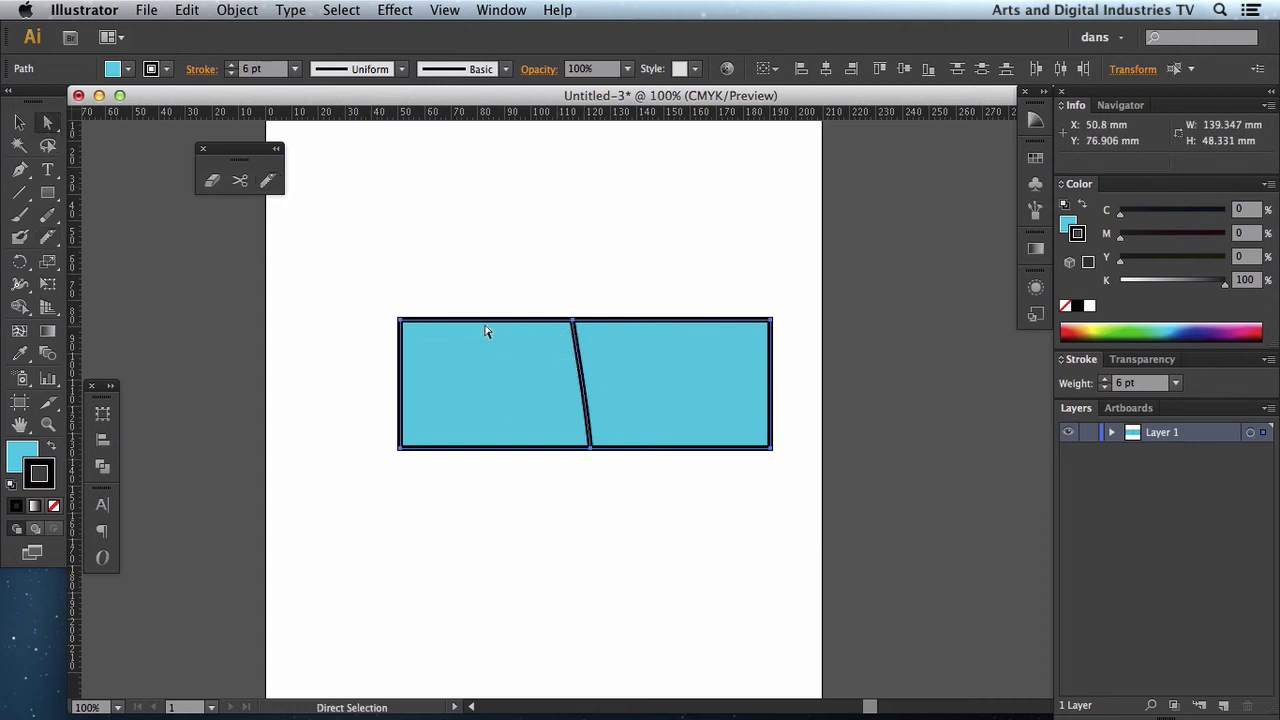
{"action": "left_click_drag", "start_coordinate": [486, 327], "coordinate": [458, 330]}
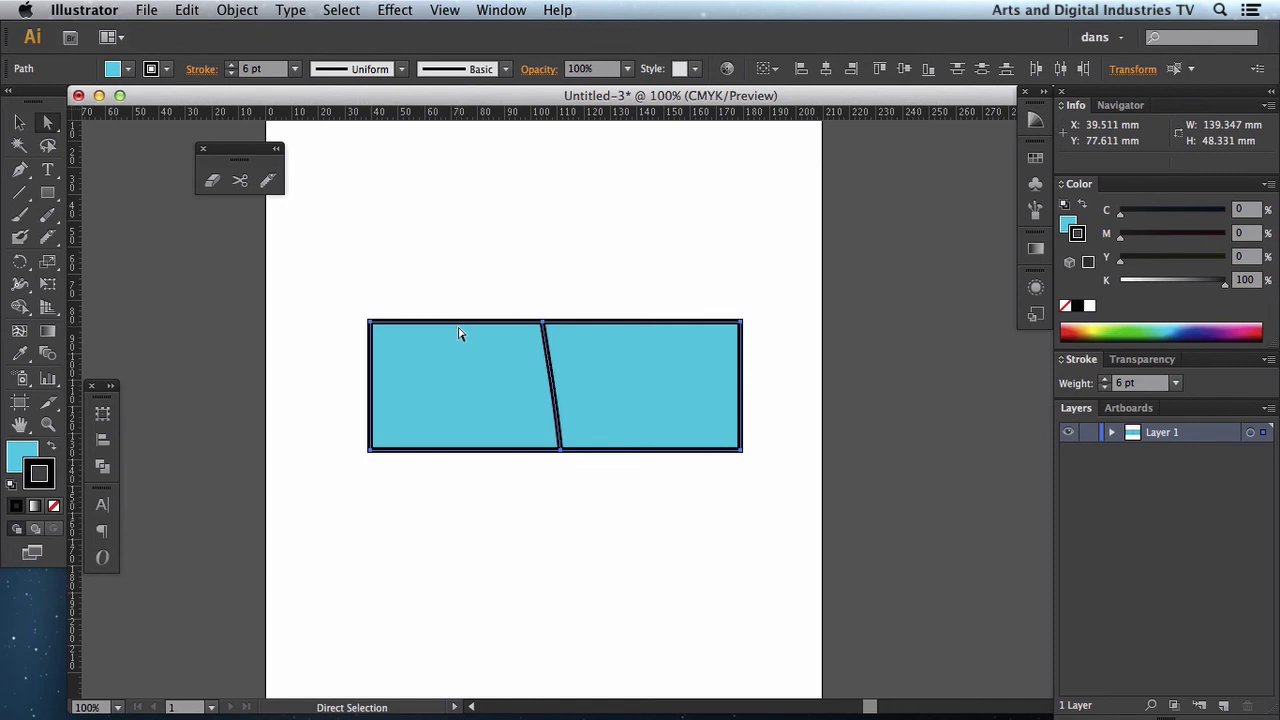
{"action": "key", "text": "super"}
{"action": "key", "text": "super+z"}
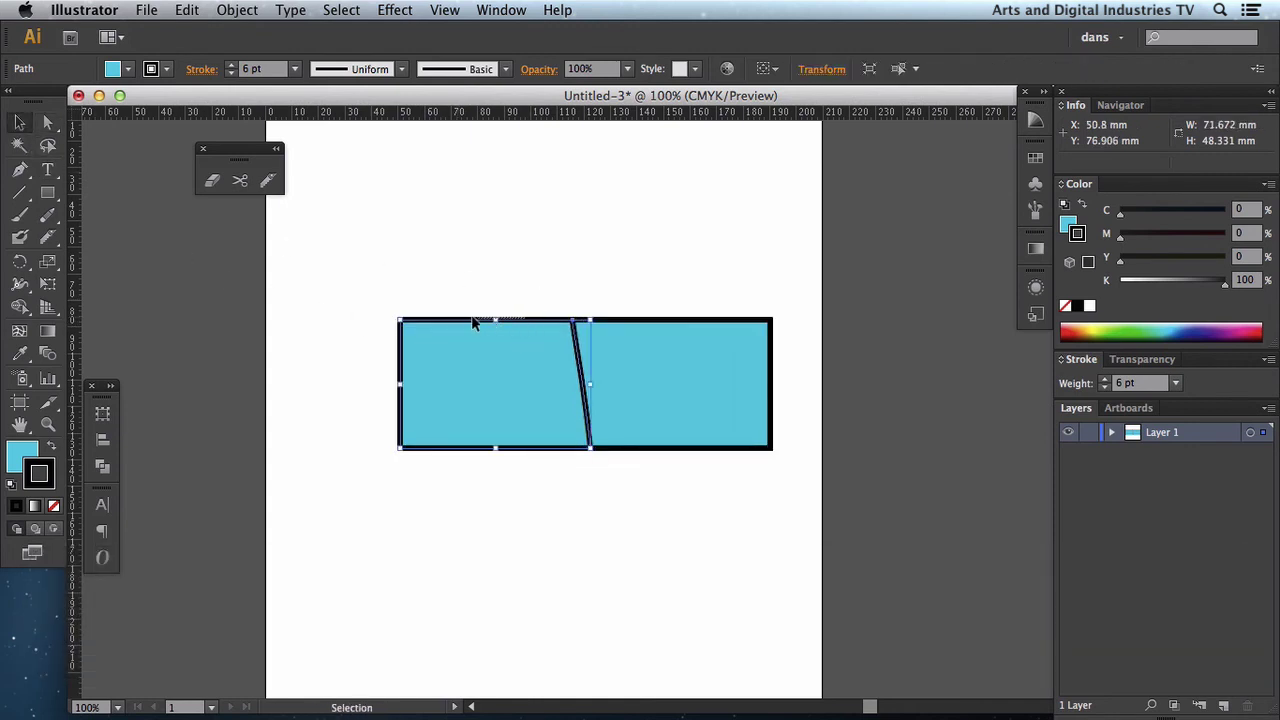
{"action": "left_click_drag", "start_coordinate": [460, 342], "coordinate": [401, 363]}
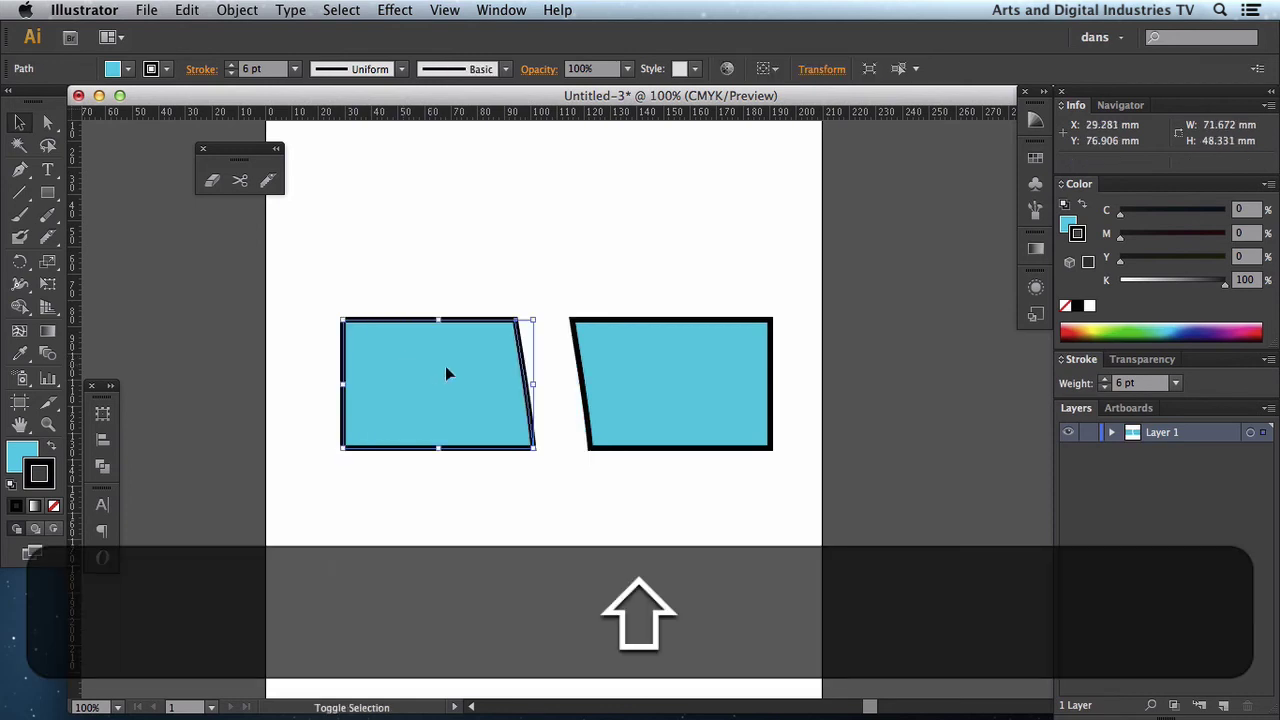
{"action": "left_click", "coordinate": [628, 383], "text": "shift"}
{"action": "left_click_drag", "start_coordinate": [630, 383], "coordinate": [637, 380]}
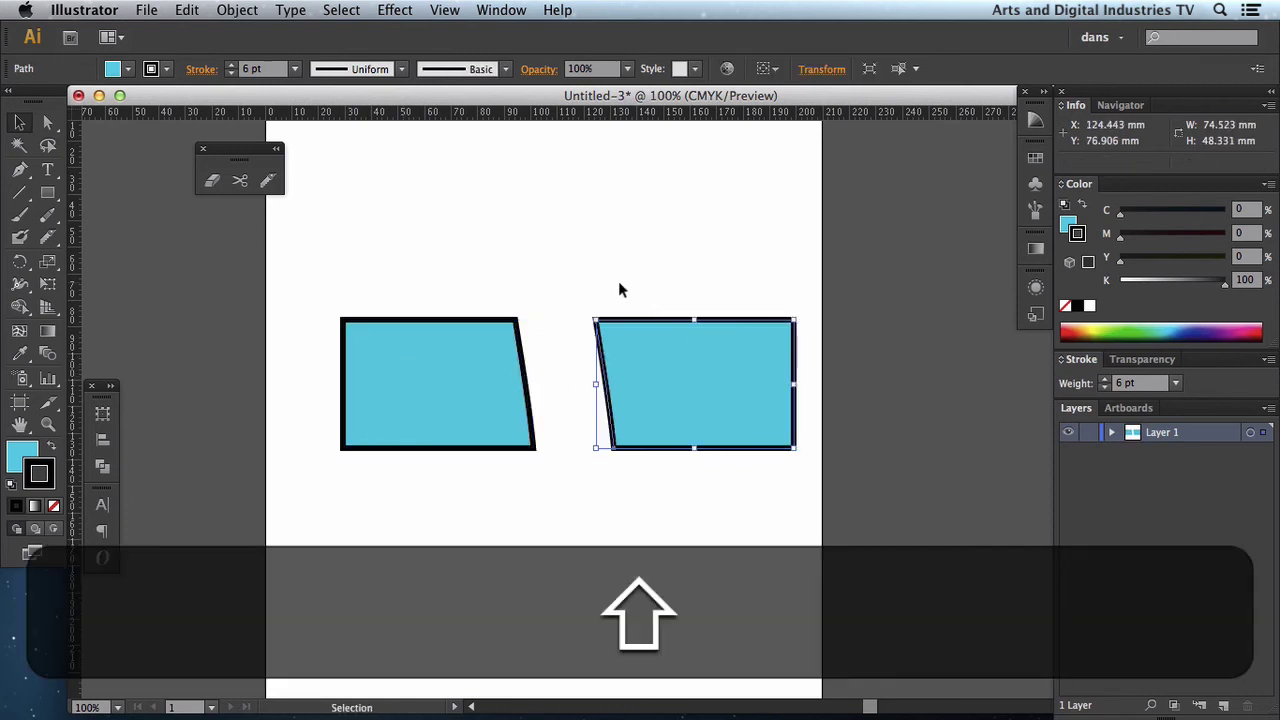
{"action": "left_click", "coordinate": [585, 276]}
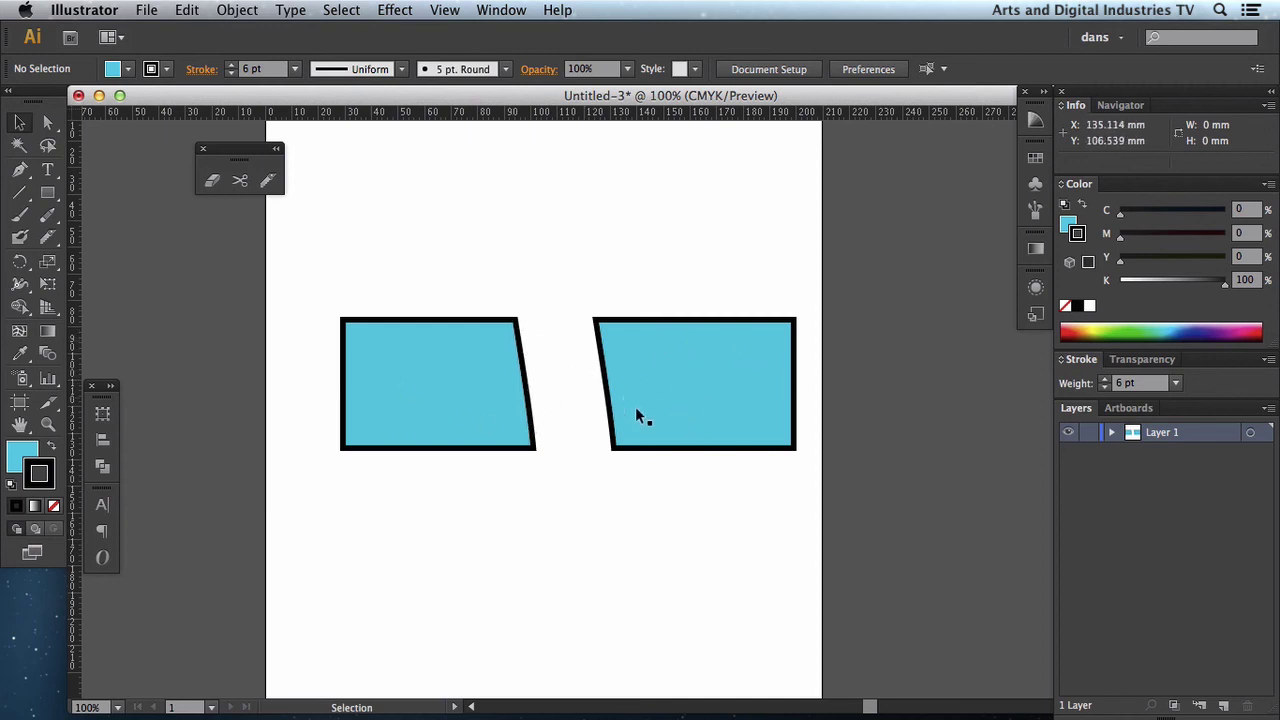
- Cut the left piece vertically and then horizontally into four pieces with the Knife
{"action": "left_click", "coordinate": [267, 180]}
{"action": "left_click_drag", "start_coordinate": [430, 258], "coordinate": [453, 650]}
{"action": "left_click_drag", "start_coordinate": [534, 358], "coordinate": [316, 374]}
- Spread the four cut pieces apart, moving each toward its own corner
{"action": "left_click", "coordinate": [19, 121]}
{"action": "left_click_drag", "start_coordinate": [425, 361], "coordinate": [379, 256]}
{"action": "left_click", "coordinate": [452, 265]}
{"action": "left_click_drag", "start_coordinate": [365, 300], "coordinate": [345, 258]}
{"action": "left_click_drag", "start_coordinate": [486, 306], "coordinate": [528, 272]}
{"action": "left_click_drag", "start_coordinate": [492, 372], "coordinate": [514, 434]}
{"action": "left_click_drag", "start_coordinate": [380, 407], "coordinate": [350, 466]}
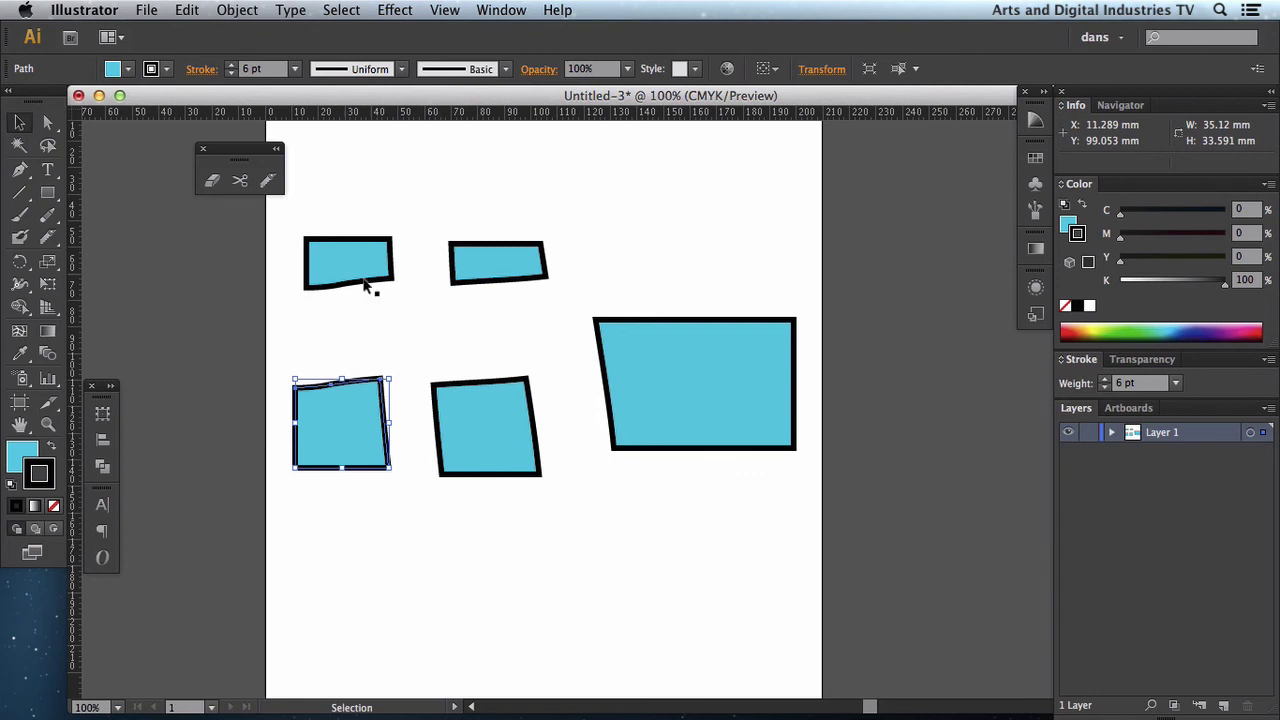
{"action": "scroll", "coordinate": [360, 294], "scroll_direction": "down", "scroll_amount": 2}
{"action": "scroll", "coordinate": [360, 294], "scroll_direction": "left", "scroll_amount": 1}
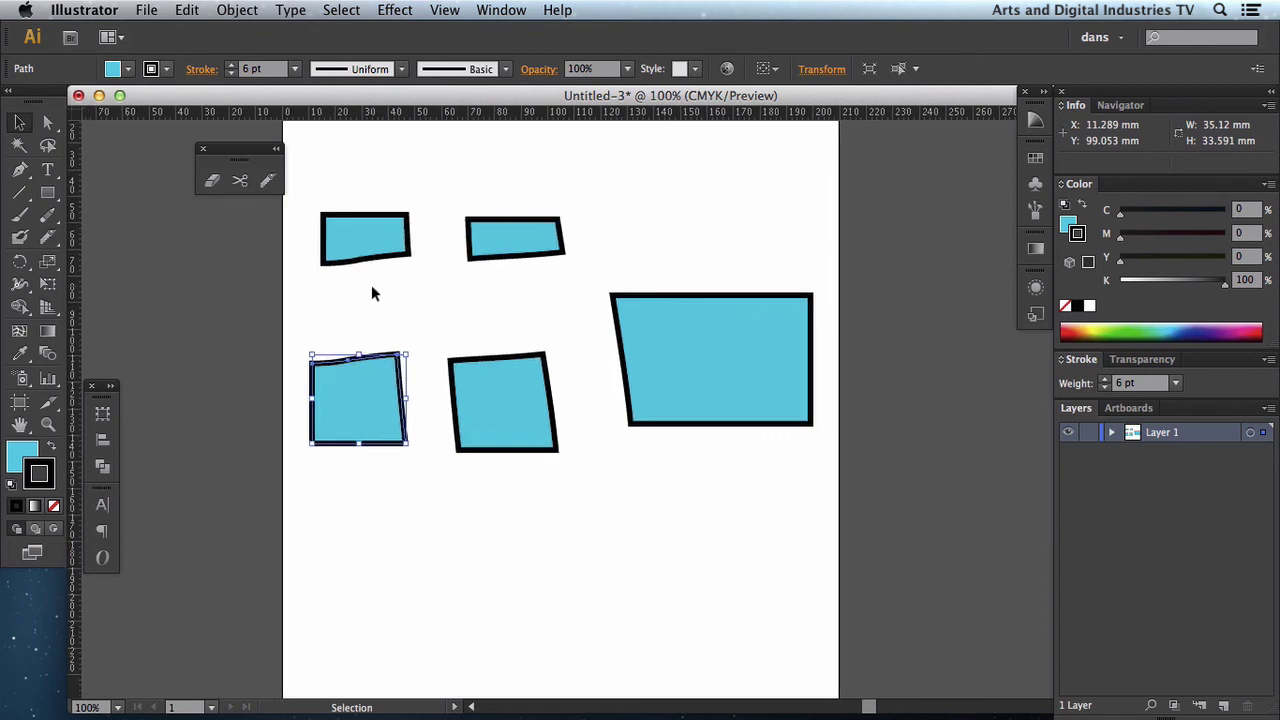